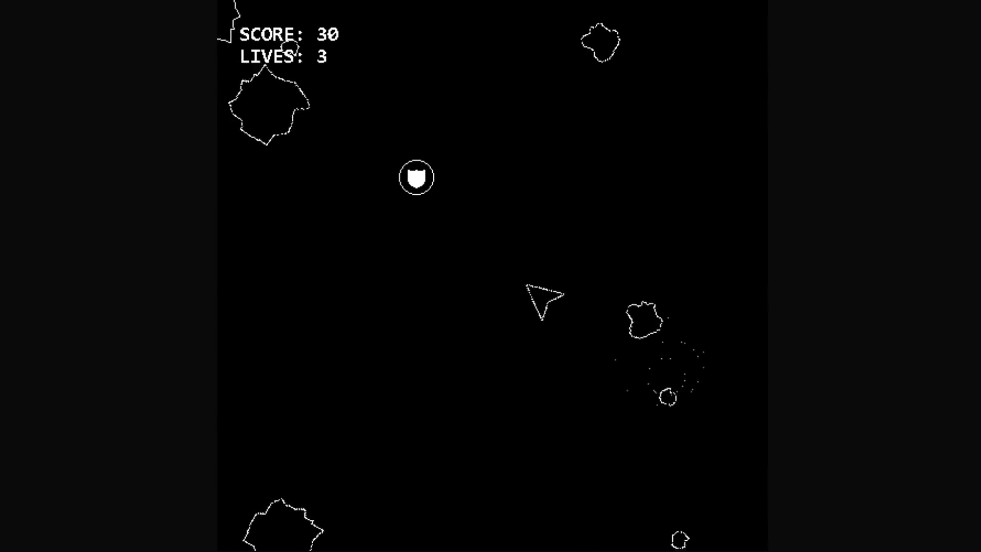
# Start a new game, shoot the nearby rocks and collect the shield power-up.
pyautogui.press('Left')
pyautogui.press('Up')
pyautogui.press('space')
pyautogui.press('space')
pyautogui.press('space')
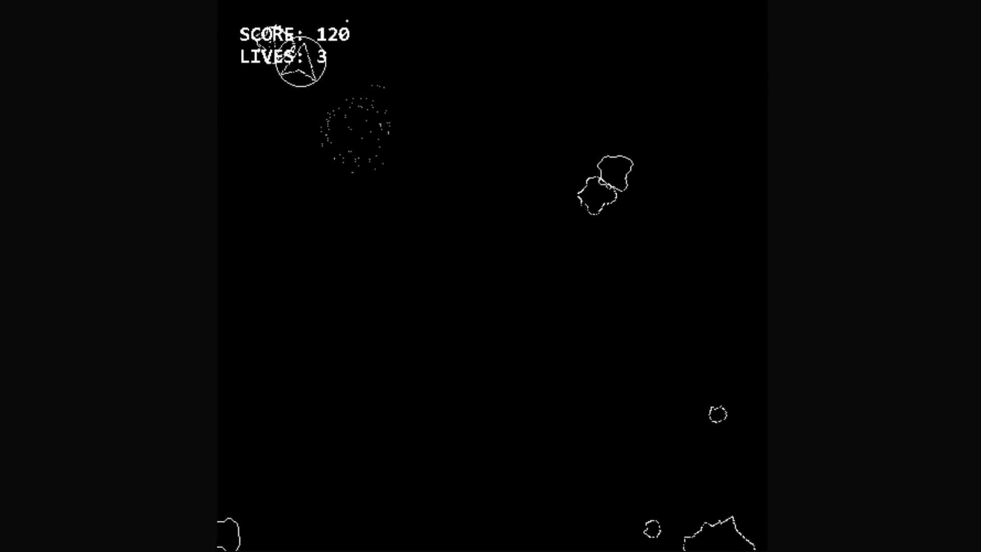
pyautogui.press('Left')
pyautogui.press('space')
pyautogui.press('Left')
pyautogui.press('space')
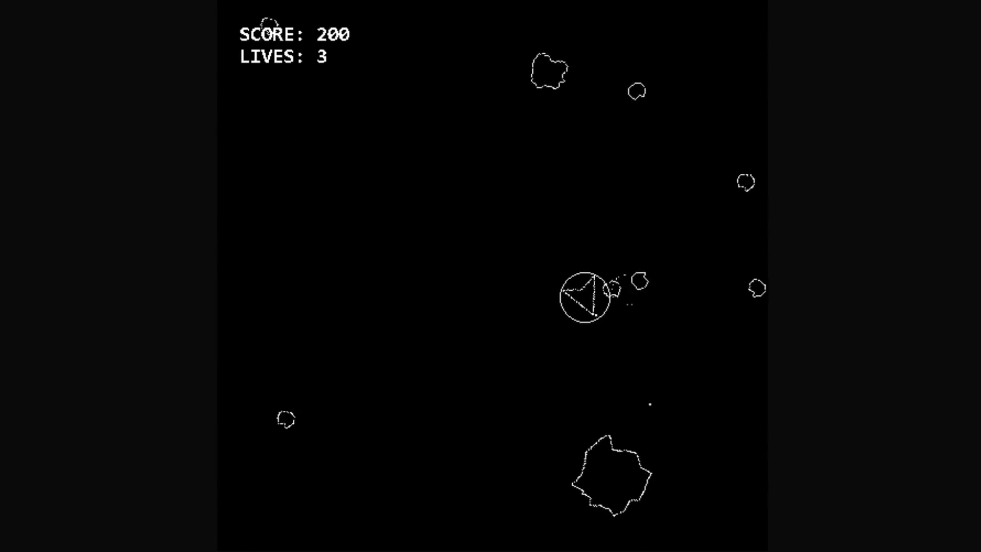
# Turn toward more rocks and split them, firing at the lower-left and top rocks.
pyautogui.press('Left')
pyautogui.press('space')
pyautogui.press('space')
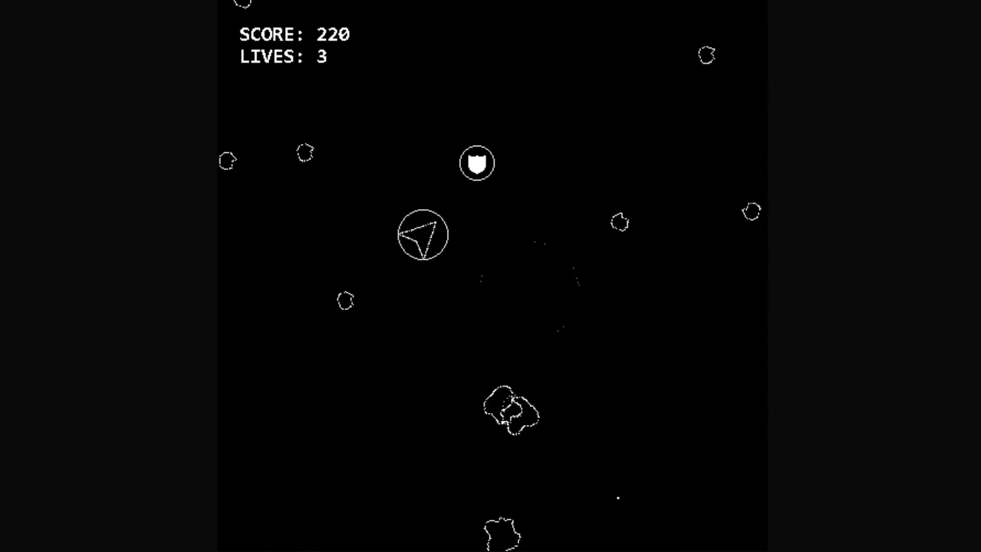
pyautogui.press('Up')
pyautogui.press('Left')
pyautogui.press('space')
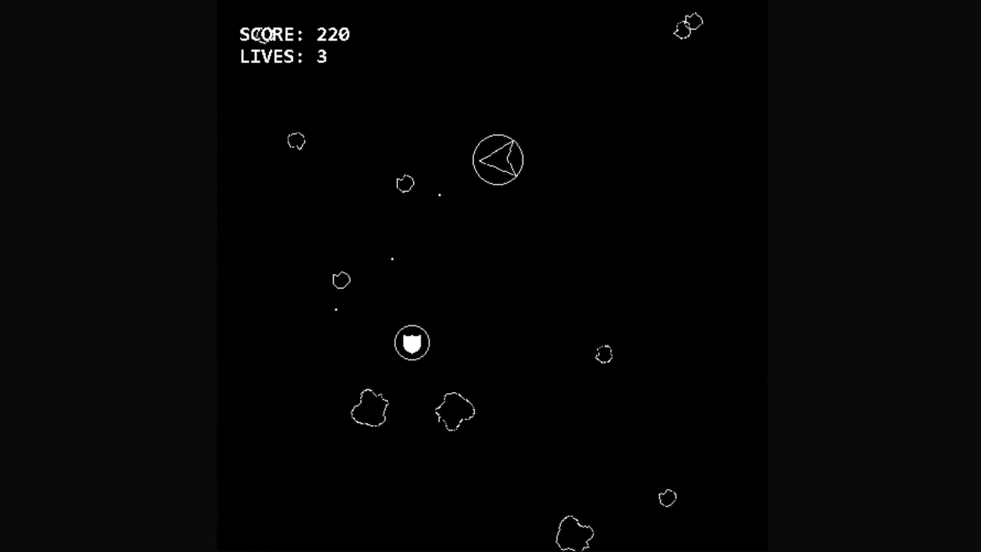
pyautogui.press('Left')
pyautogui.press('space')
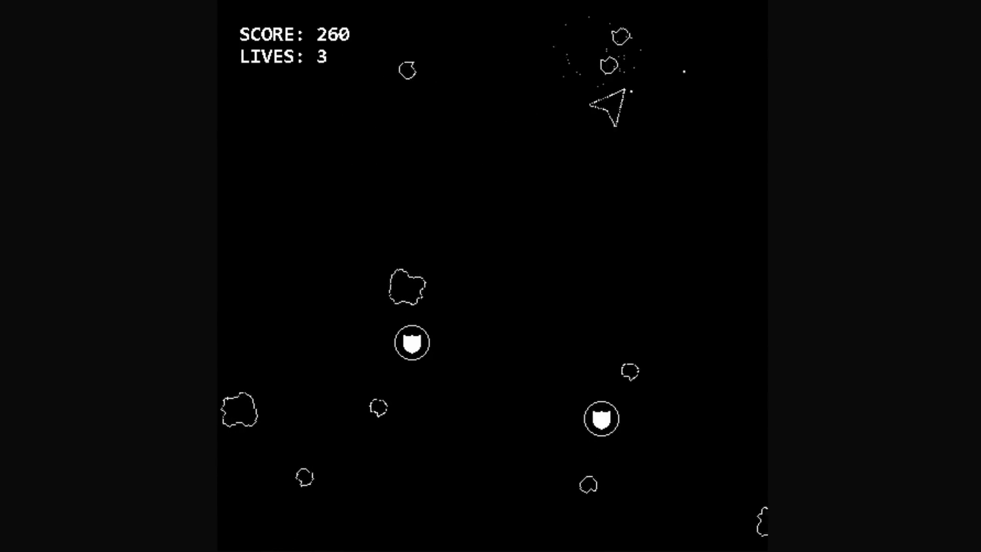
pyautogui.press('Left')
pyautogui.press('space')
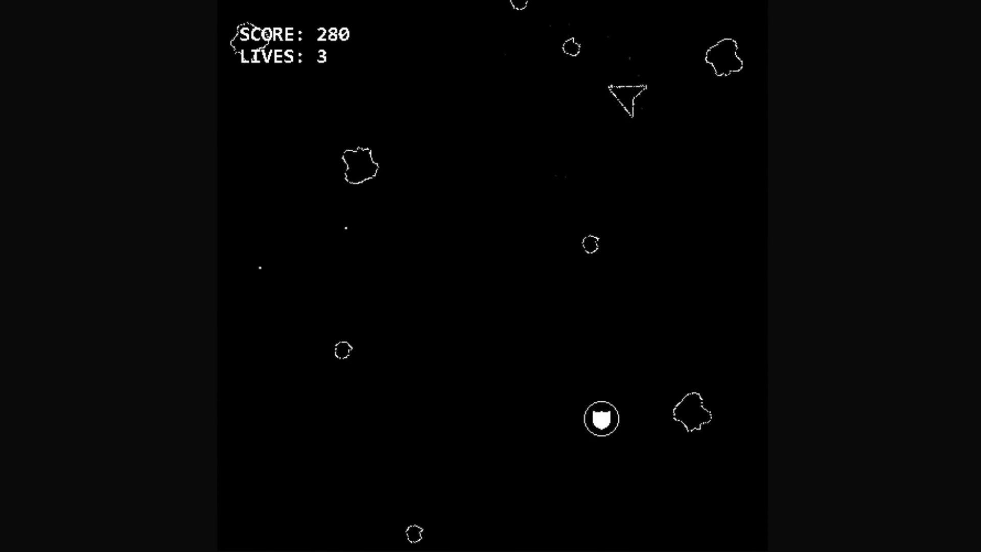
pyautogui.press('Up')
pyautogui.press('space')
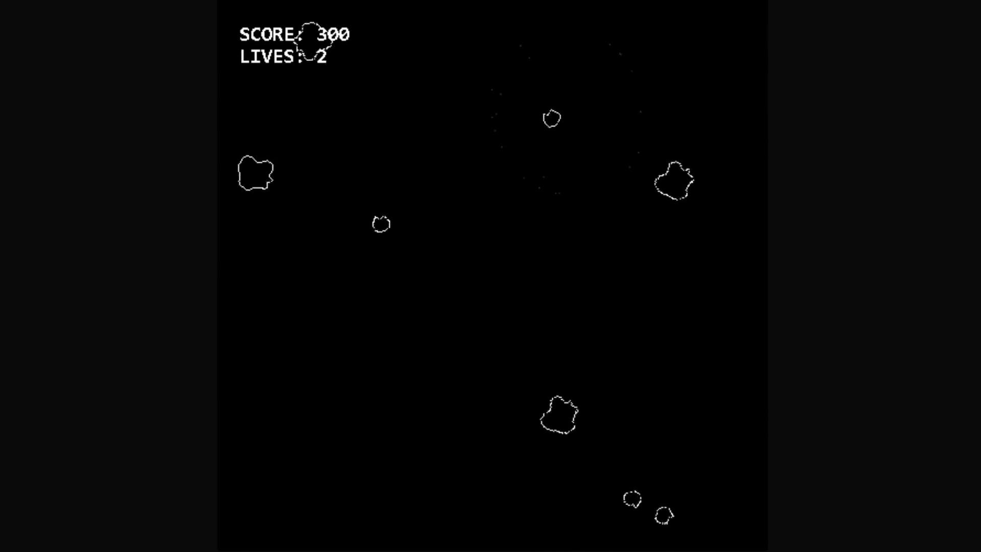
# With the respawned ship, grab the extra-life pickup and fire upward at rocks.
pyautogui.press('Left')
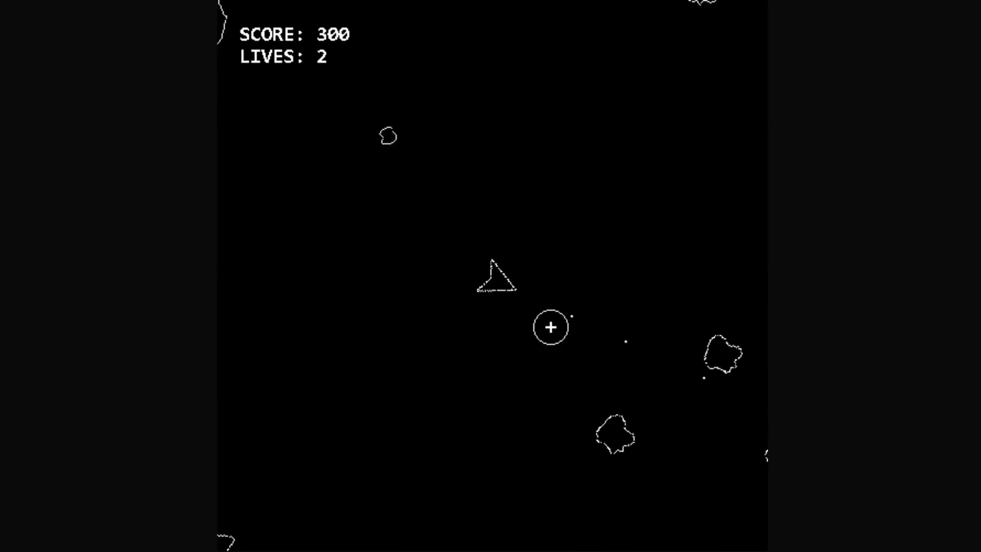
pyautogui.press('Right')
pyautogui.press('Up')
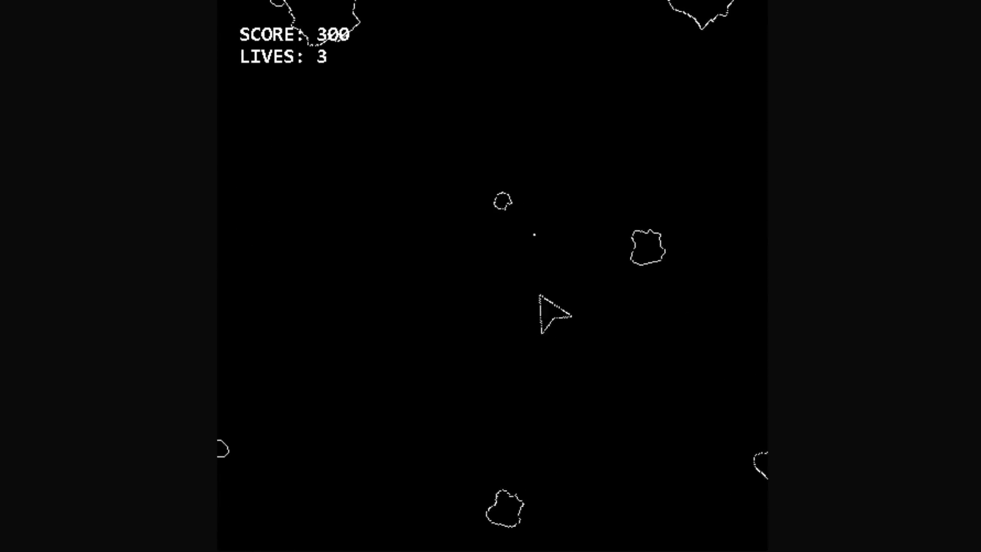
pyautogui.press('Left')
pyautogui.press('space')
pyautogui.press('Up')
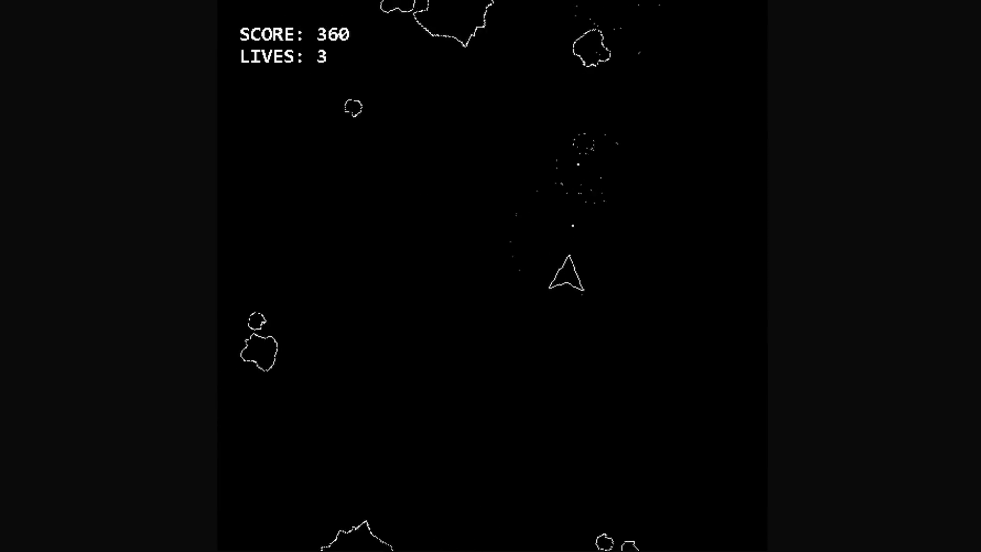
# Shoot the rocks to the right and below the ship to add to the score.
pyautogui.press('space')
pyautogui.press('Right')
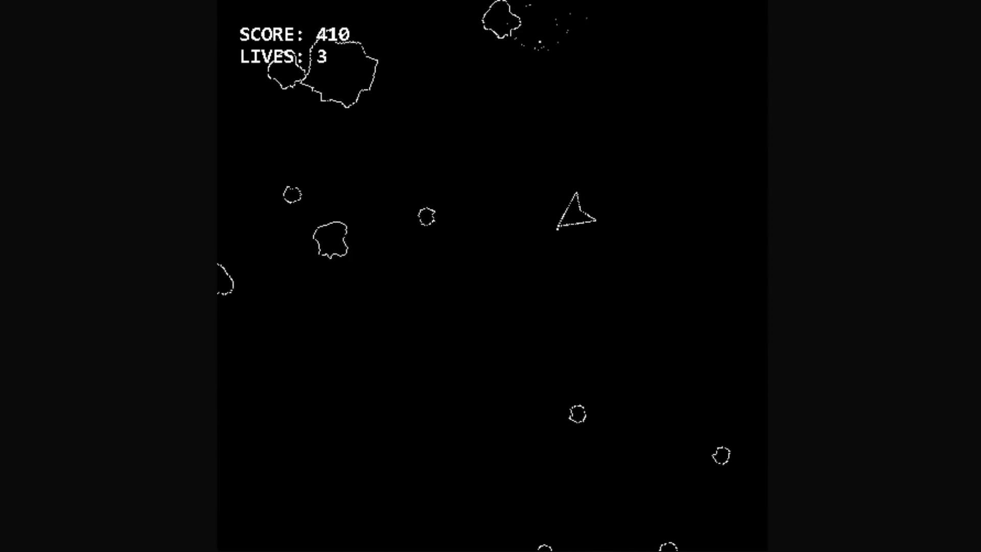
pyautogui.press('Right')
pyautogui.press('space')
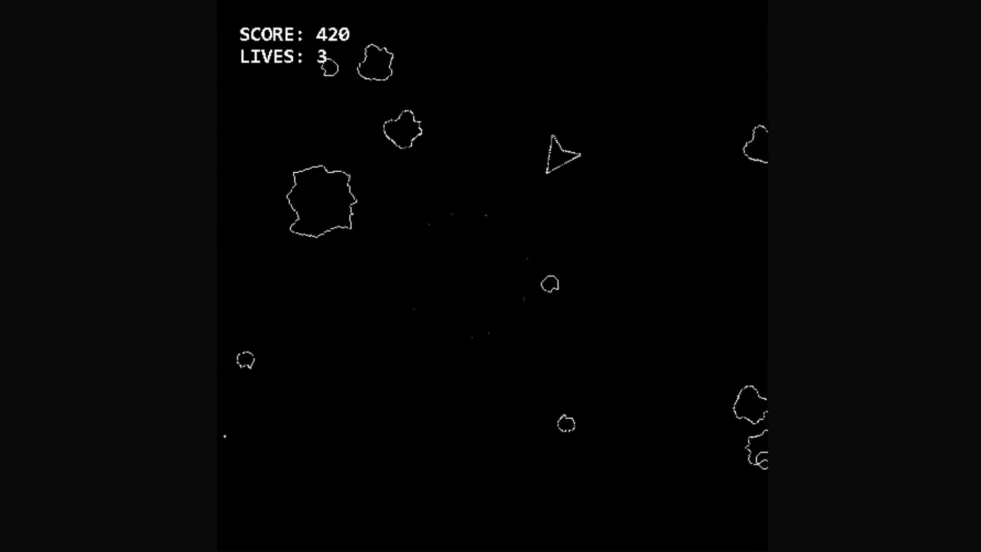
pyautogui.press('Right')
pyautogui.press('space')
pyautogui.press('Left')
pyautogui.press('space')
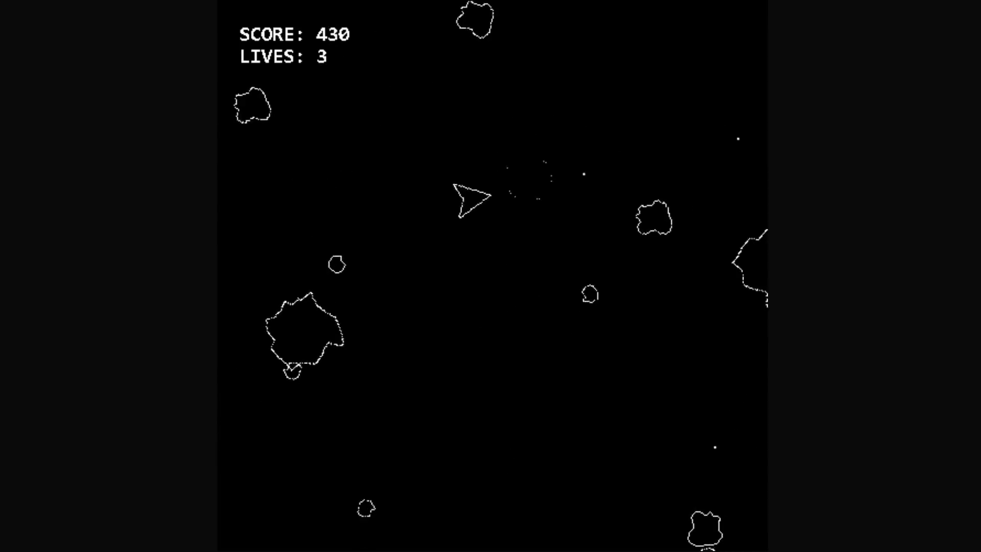
pyautogui.press('space')
# Keep turning and firing at the surrounding rocks until the score reaches 630.
pyautogui.press('Left')
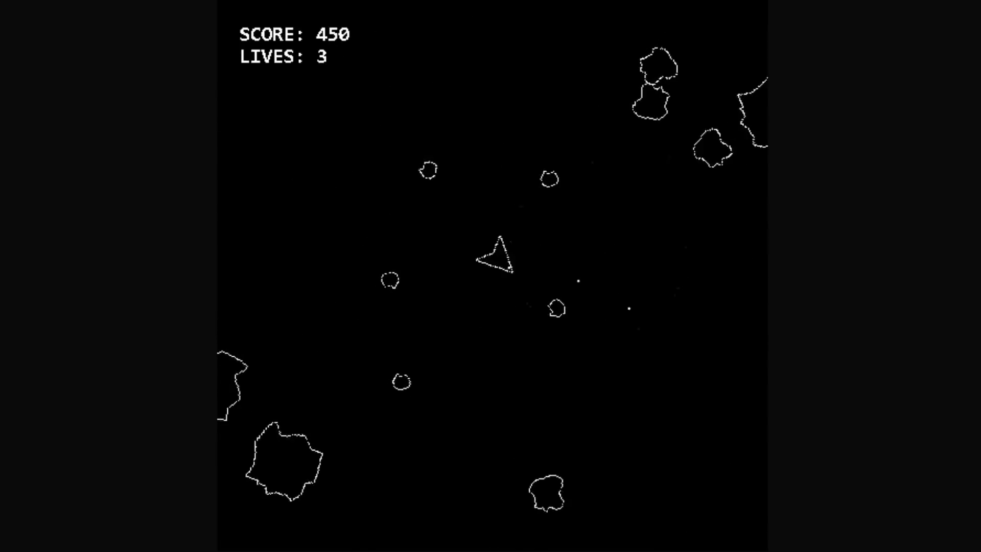
pyautogui.press('Left')
pyautogui.press('space')
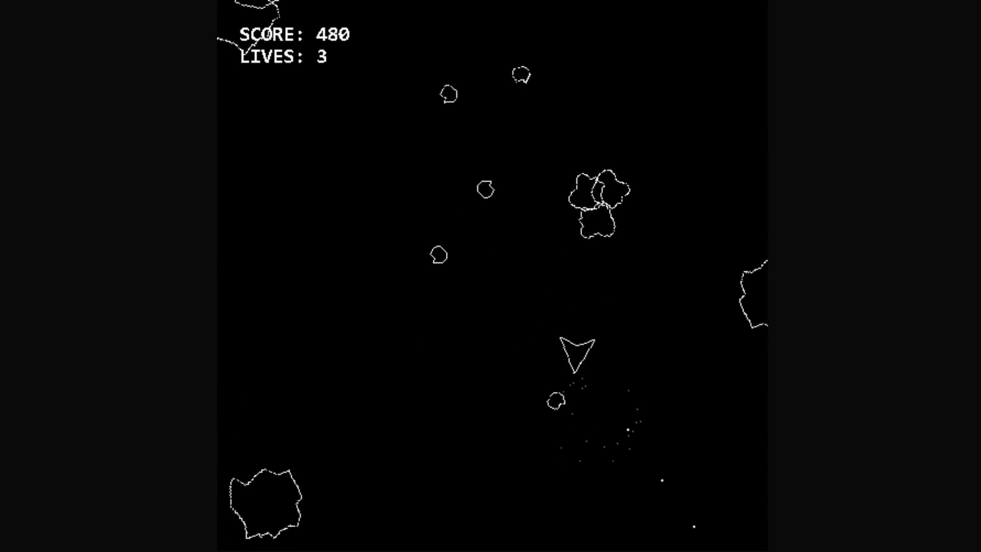
pyautogui.press('Right')
pyautogui.press('space')
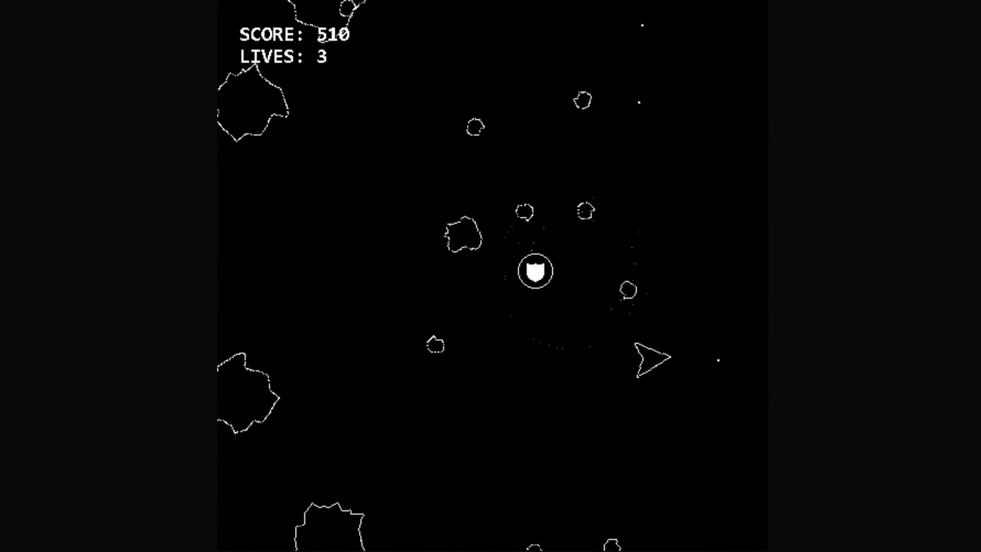
pyautogui.press('space')
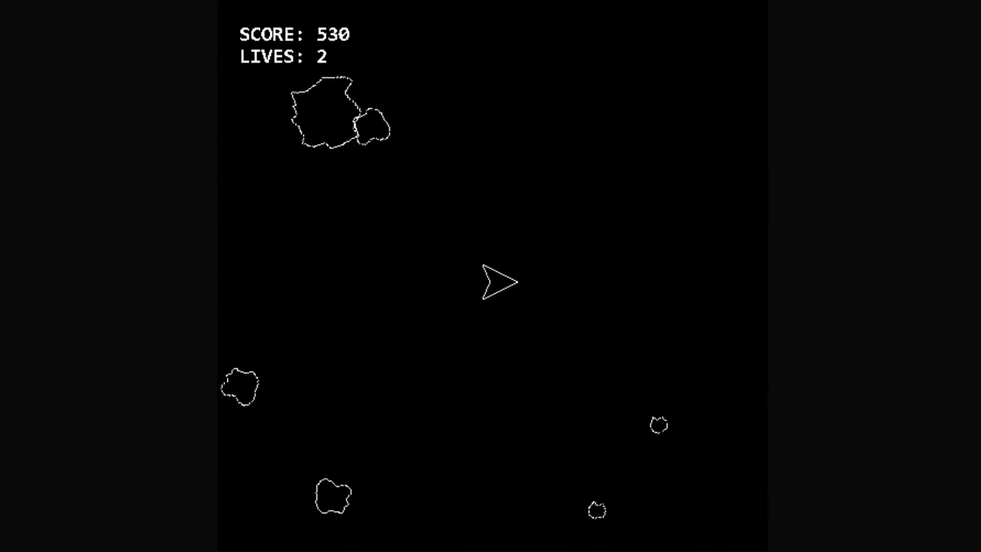
pyautogui.press('Left')
pyautogui.press('space')
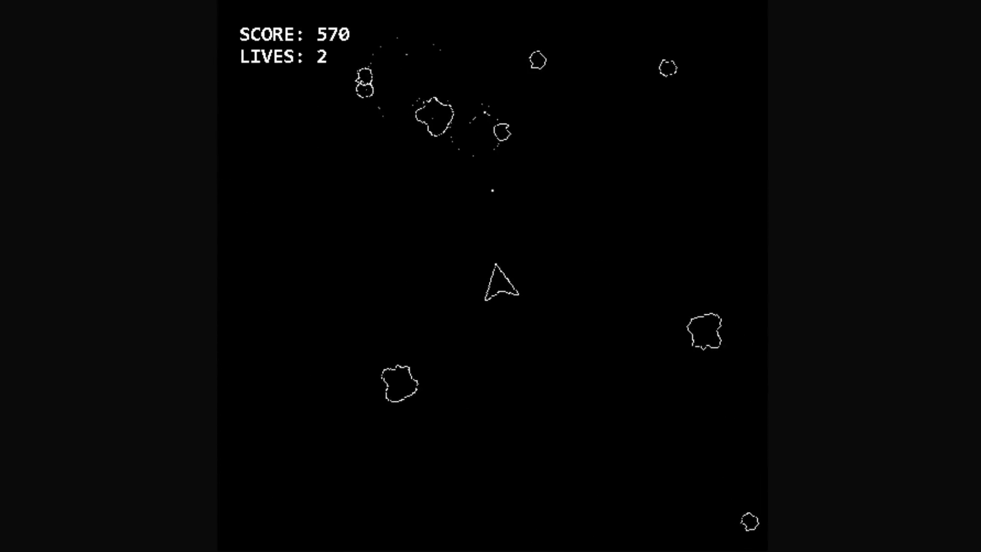
pyautogui.press('space')
pyautogui.press('Up')
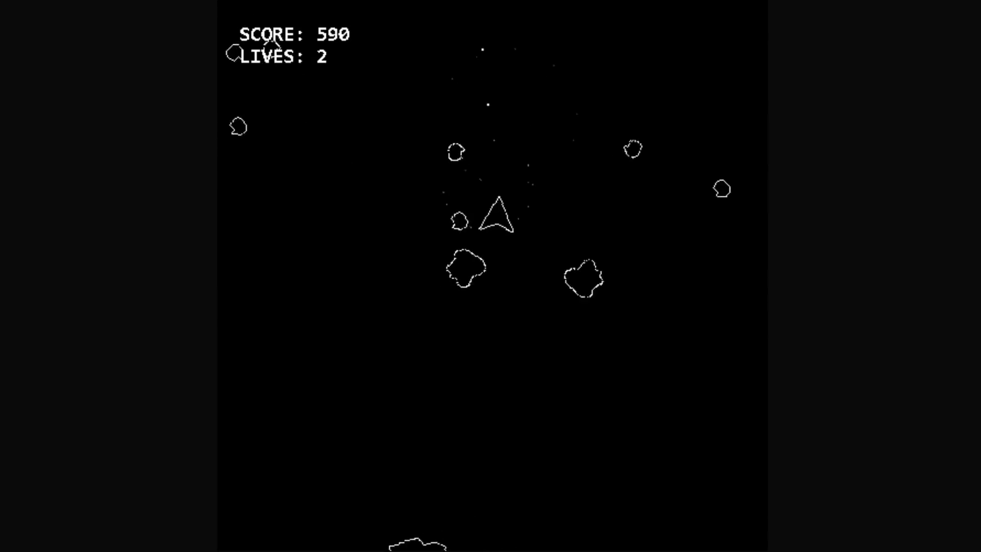
pyautogui.press('Left')
pyautogui.press('space')
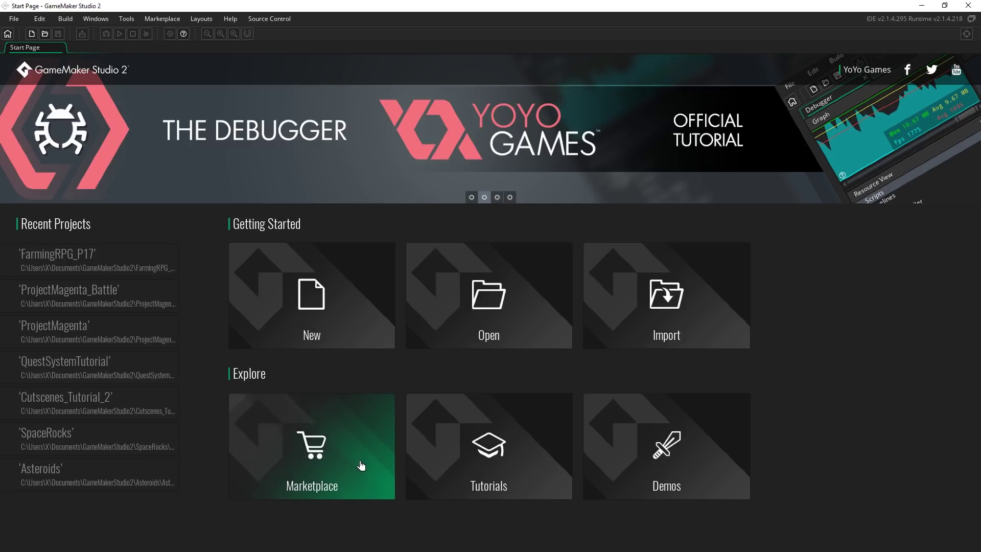
# Open the YoYo Games Marketplace and scroll down through its listings and back up.
pyautogui.click(362, 464)
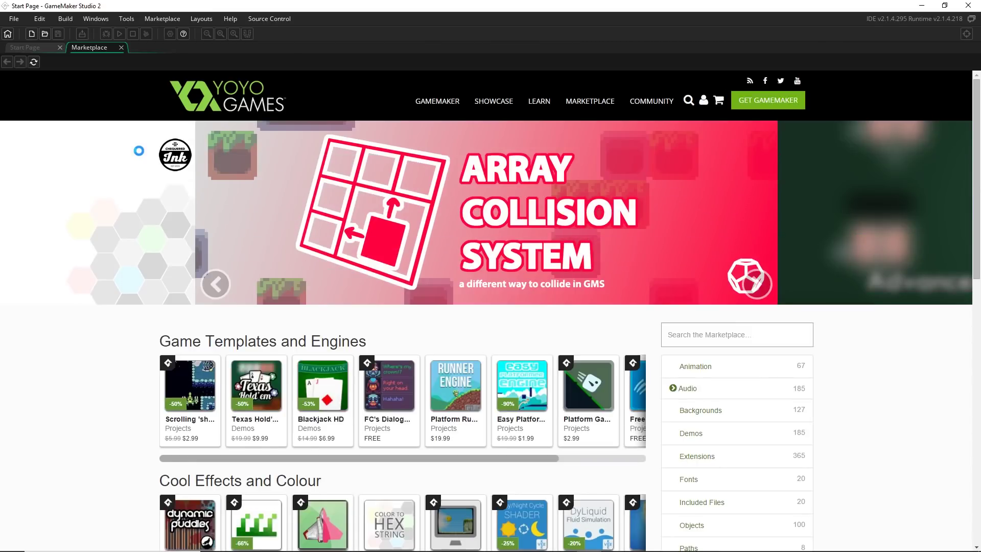
pyautogui.scroll(-3, 139, 150)
pyautogui.scroll(-3, 139, 151)
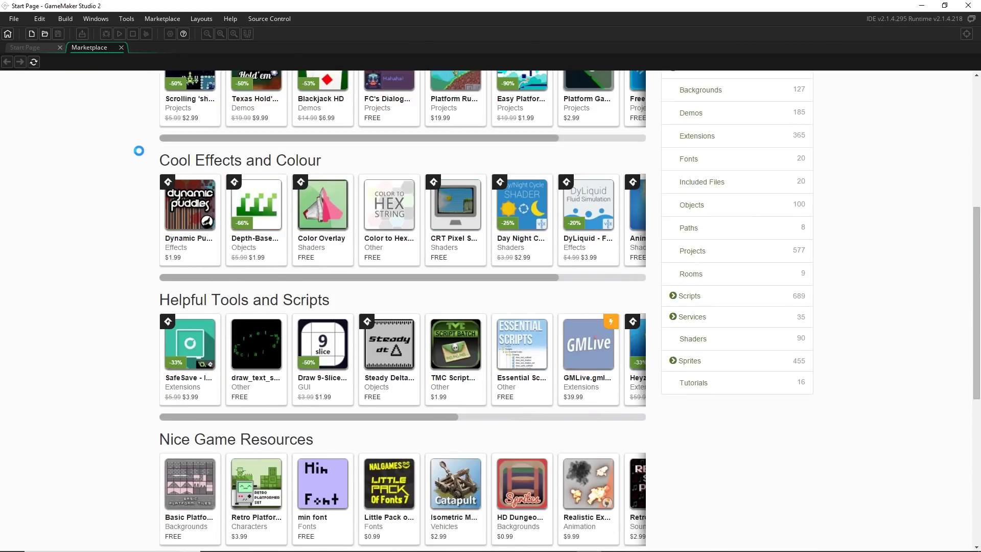
pyautogui.scroll(-3, 139, 150)
pyautogui.scroll(-3, 139, 151)
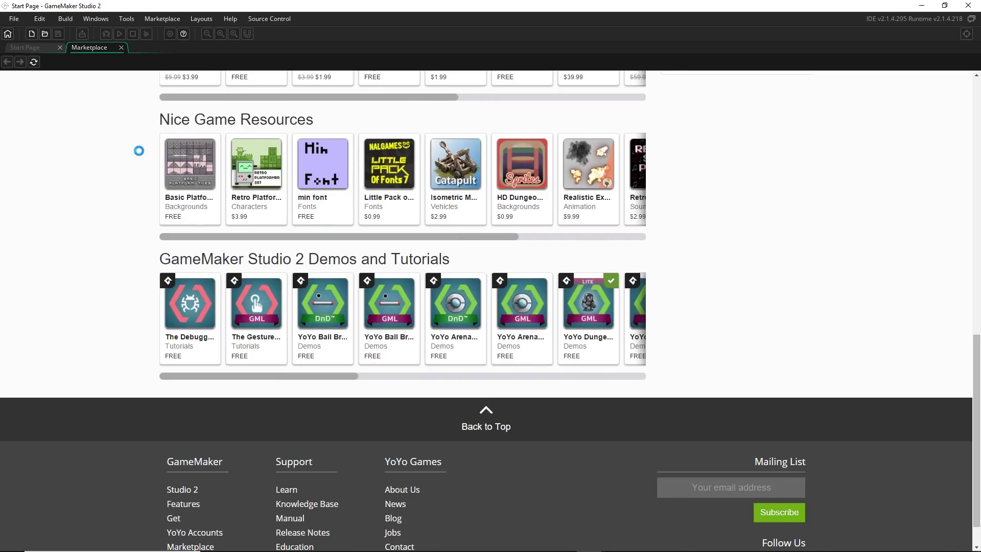
pyautogui.scroll(12, 139, 151)
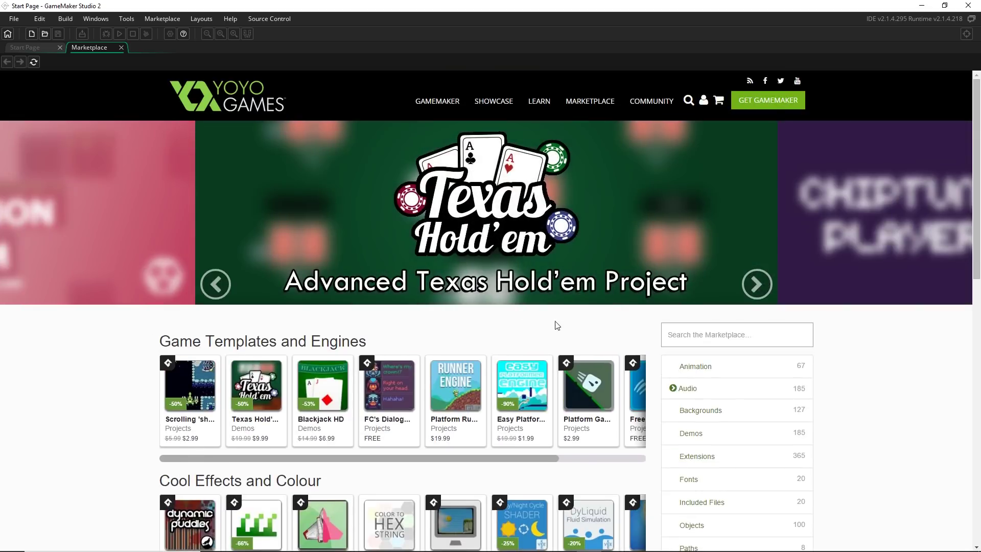
# Close the Marketplace tab and browse the tutorials list on the Start Page.
pyautogui.click(121, 47)
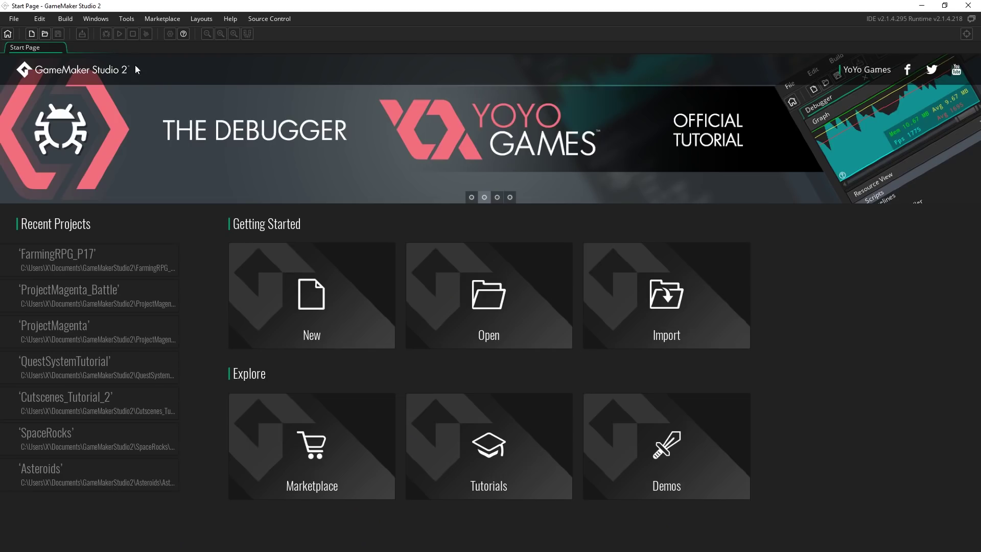
pyautogui.click(495, 428)
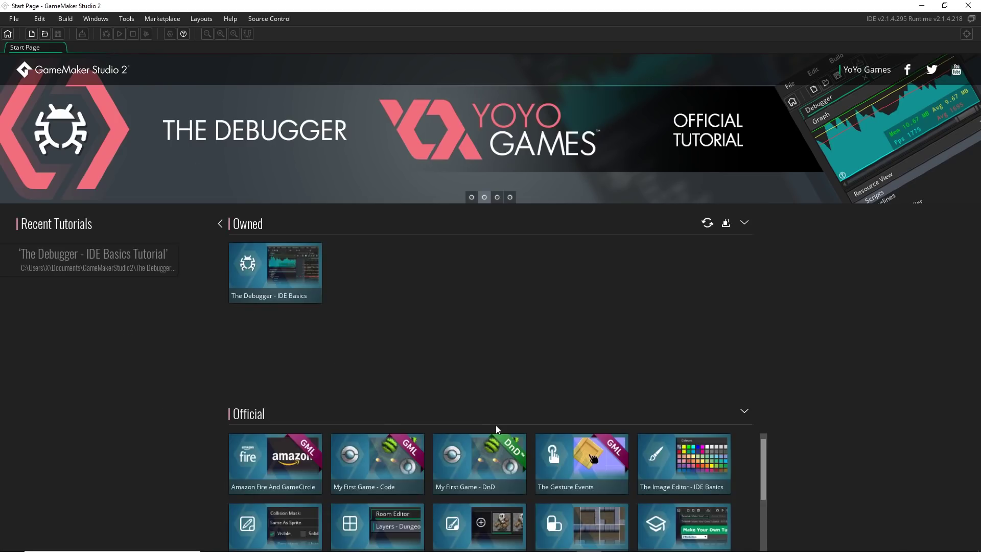
pyautogui.scroll(-3, 590, 450)
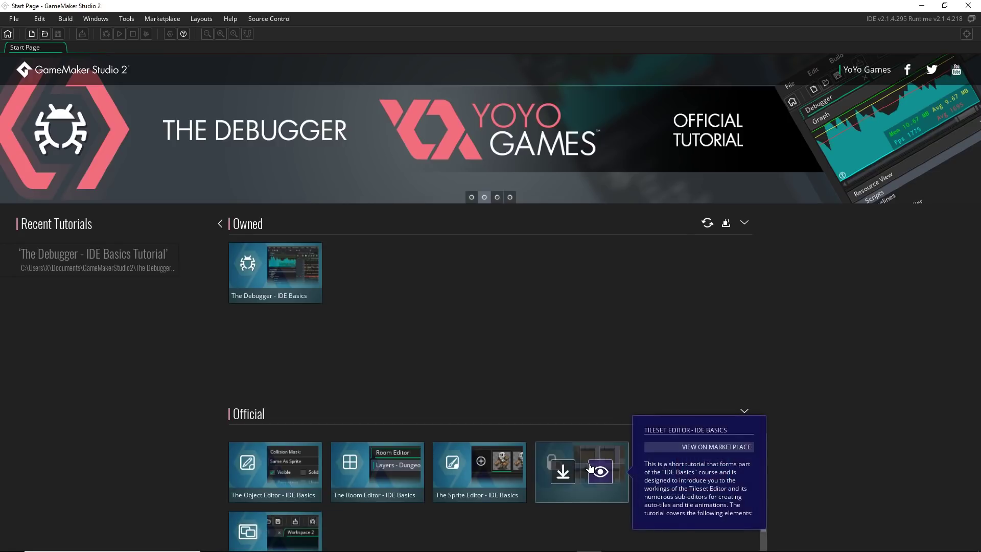
pyautogui.scroll(3, 457, 493)
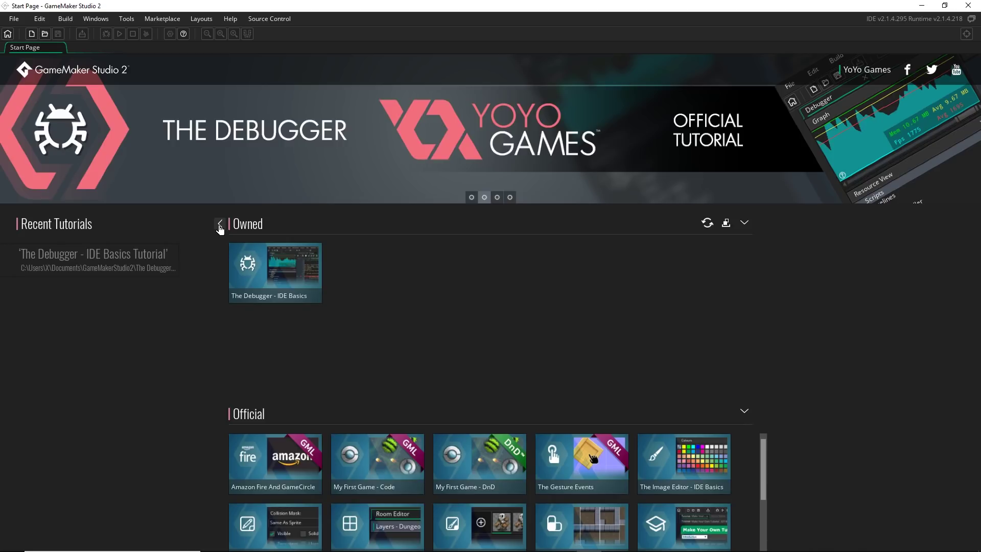
# Look at the demo projects, then go back to the Getting Started options.
pyautogui.click(219, 225)
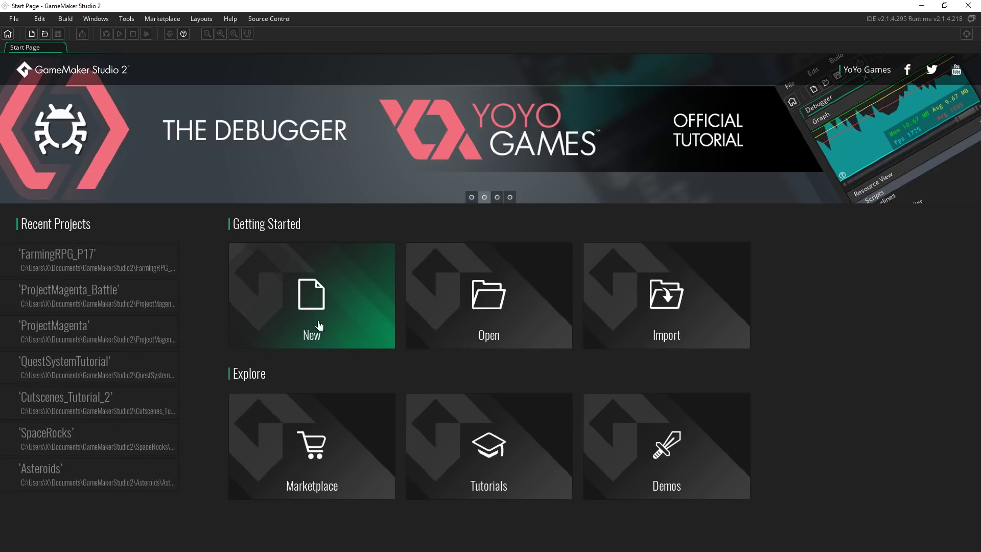
pyautogui.click(688, 450)
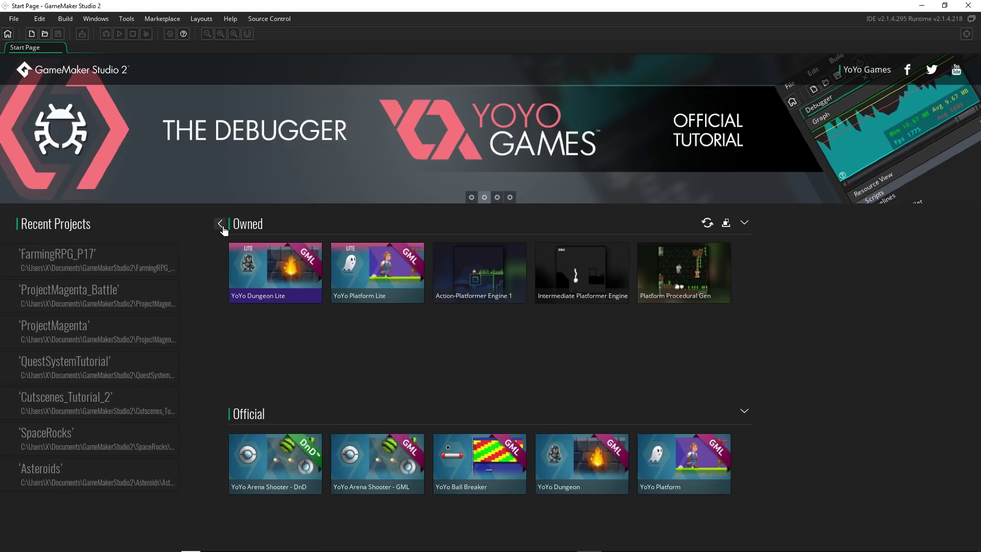
pyautogui.click(220, 224)
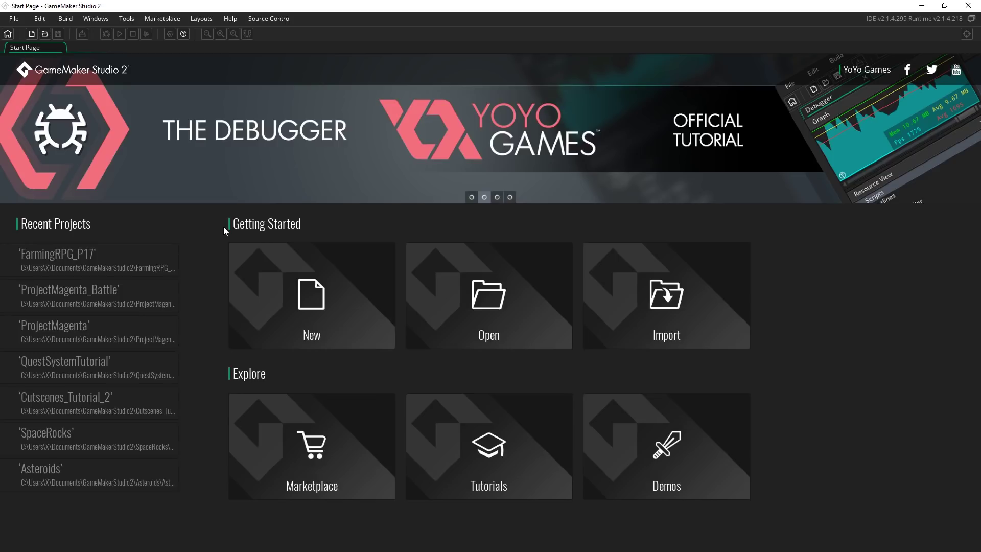
# Choose New on the Start Page to begin creating a project.
pyautogui.click(325, 313)
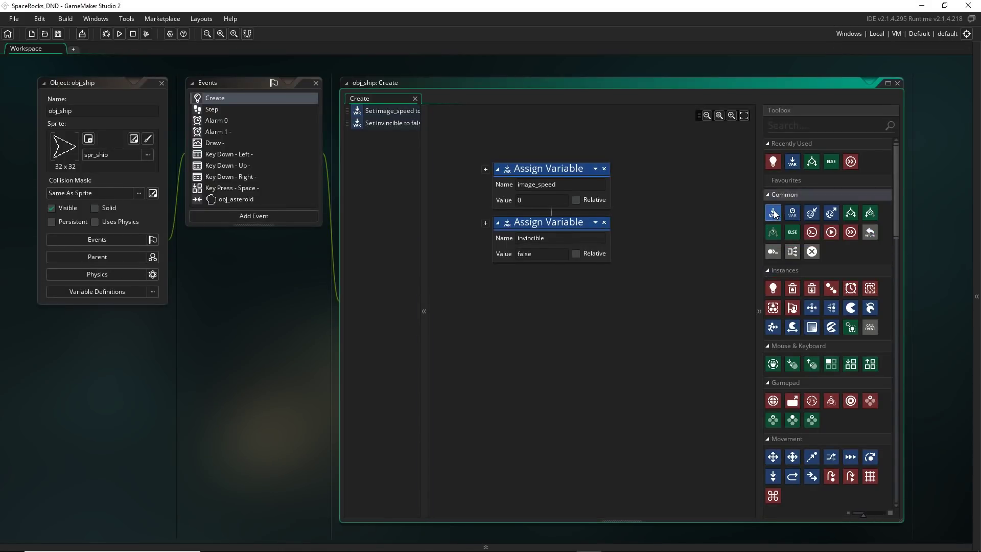
# Add a third Assign Variable action below the existing two in obj_ship's Create event.
pyautogui.moveTo(773, 215); pyautogui.dragTo(559, 267)
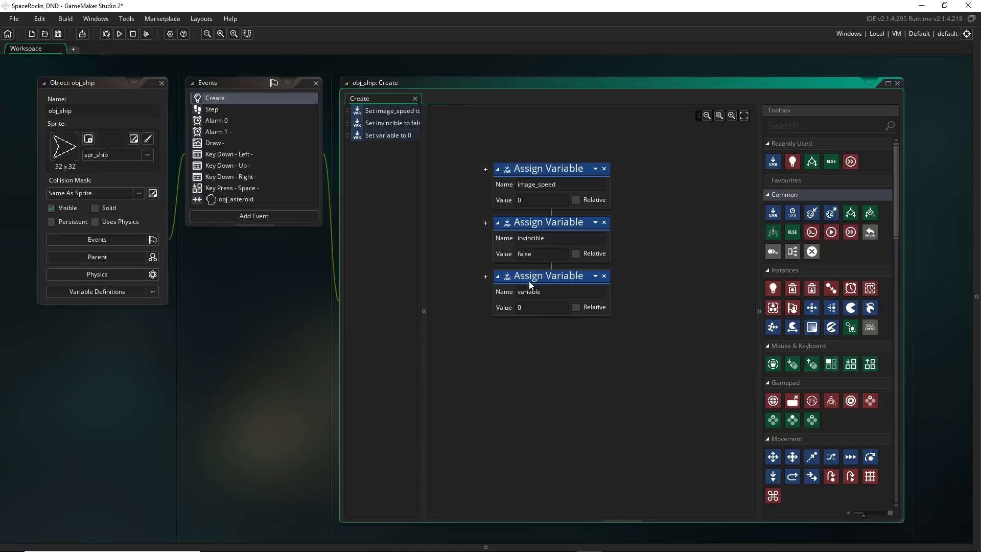
pyautogui.moveTo(528, 279)
pyautogui.mouseDown()
pyautogui.moveTo(554, 327)
pyautogui.moveTo(538, 276)
pyautogui.mouseUp()
pyautogui.click(456, 290)
# Turn on Live Preview to see the actions as GML and select part of image_speed.
pyautogui.rightClick(457, 290)
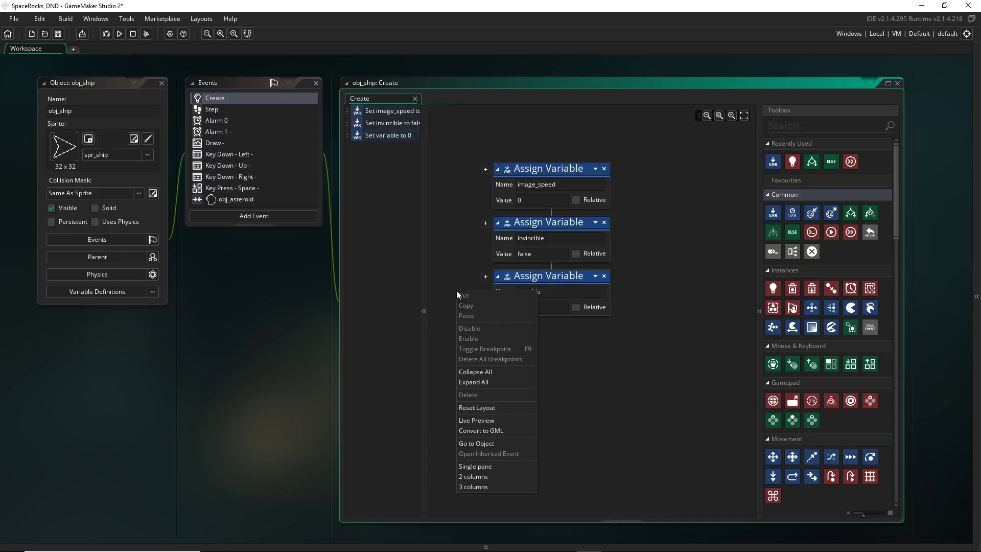
pyautogui.click(483, 421)
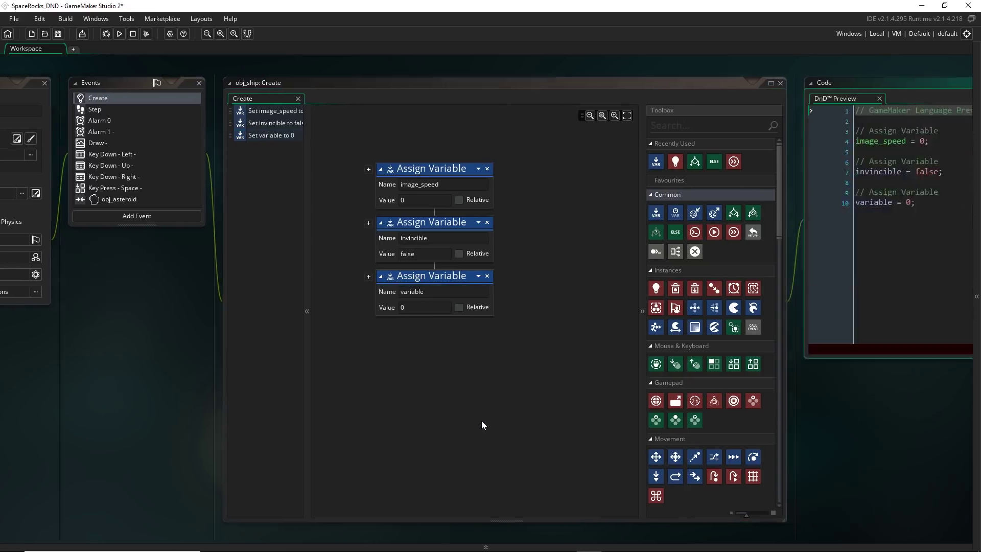
pyautogui.moveTo(600, 146); pyautogui.dragTo(568, 148)
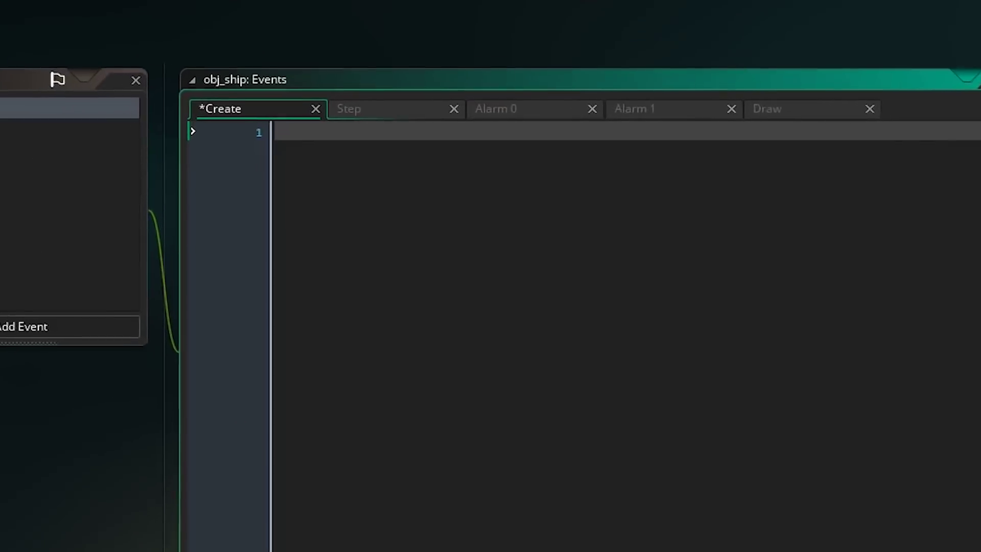
# Write image_speed = 0; and invincible = false; on separate lines of the Create code.
pyautogui.write('image_speed = 0;')
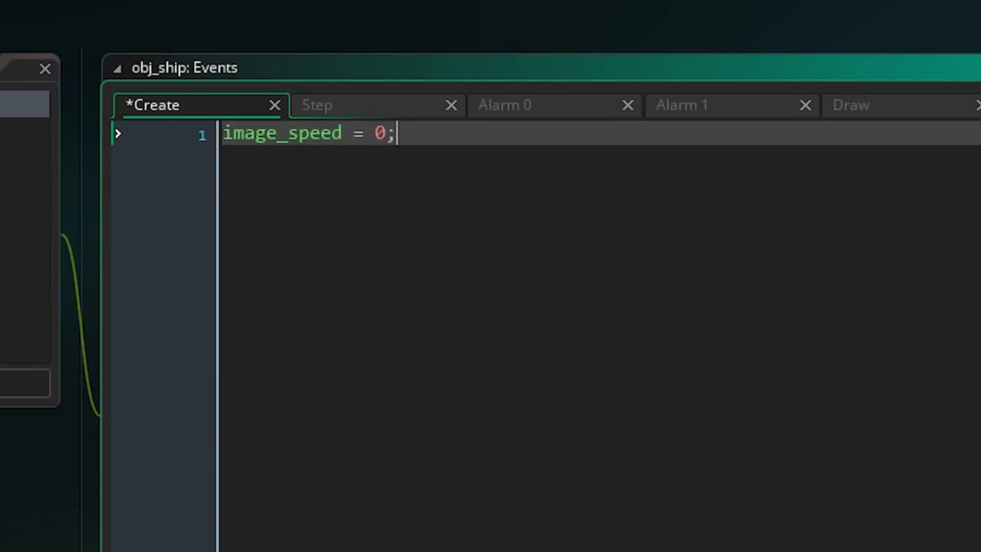
pyautogui.press('Return')
pyautogui.write('invincible = false;')
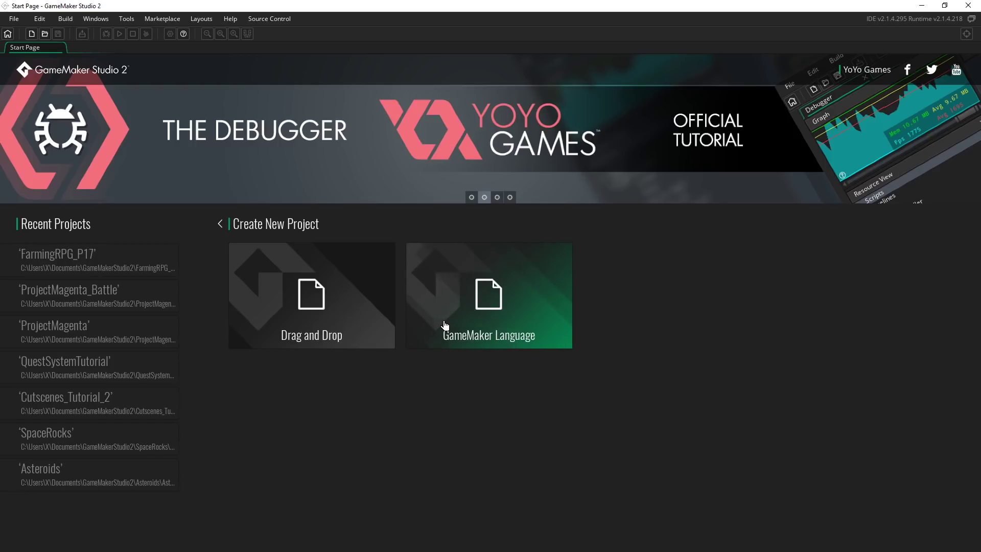
# Pick the GameMaker Language project type and save it with the file name SpaceRocks.
pyautogui.click(445, 325)
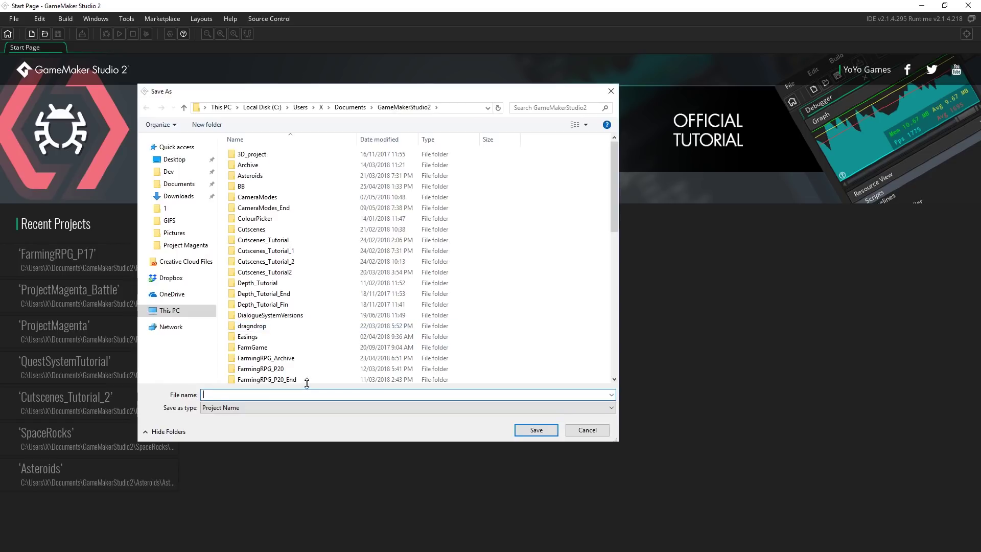
pyautogui.write('SpaceRocks')
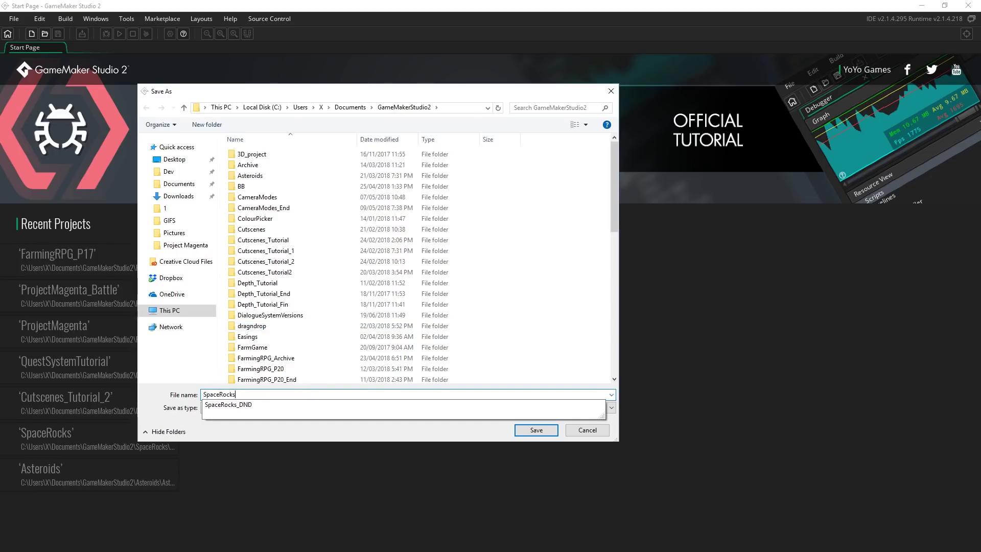
pyautogui.press('Return')
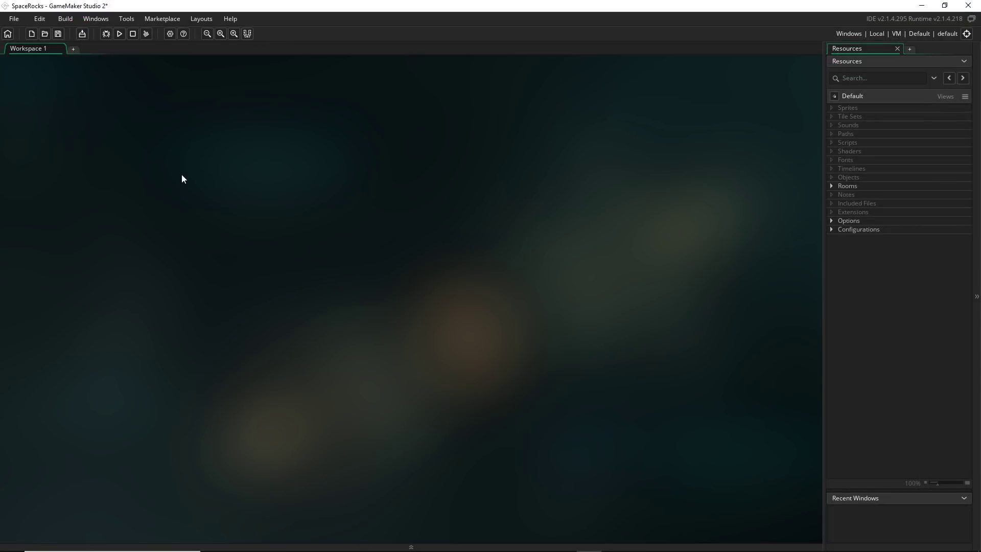
pyautogui.click(74, 49)
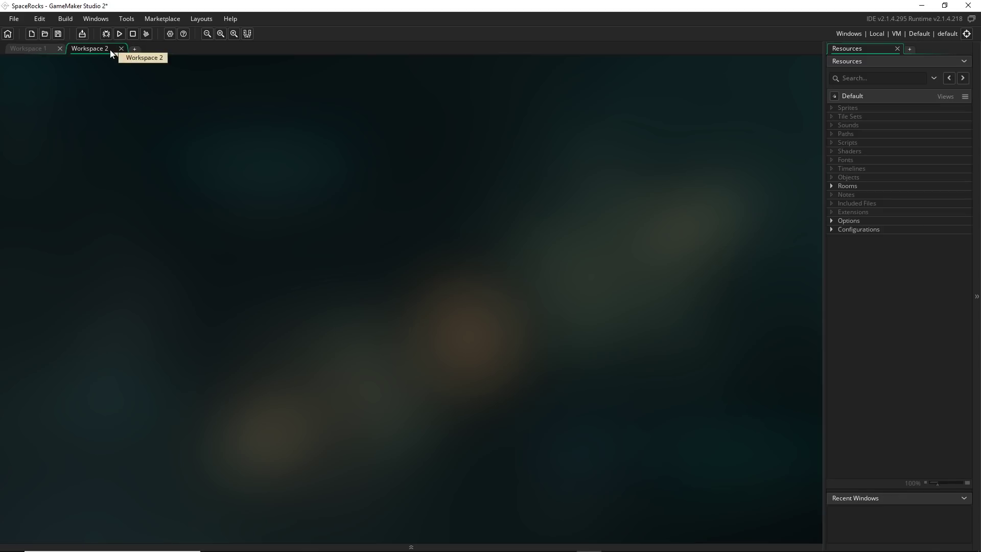
pyautogui.moveTo(102, 50); pyautogui.dragTo(344, 143)
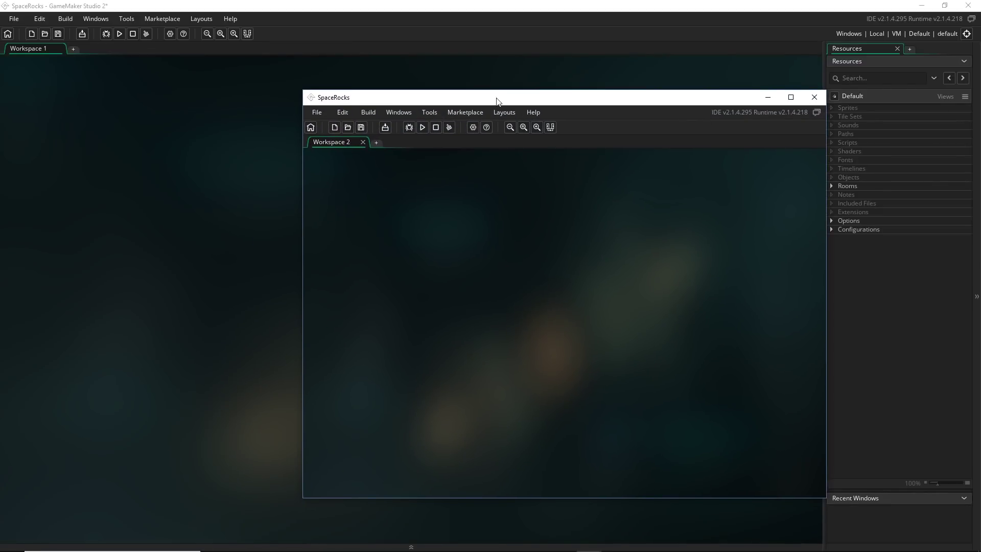
pyautogui.moveTo(494, 98); pyautogui.dragTo(326, 98)
pyautogui.moveTo(158, 145); pyautogui.dragTo(105, 53)
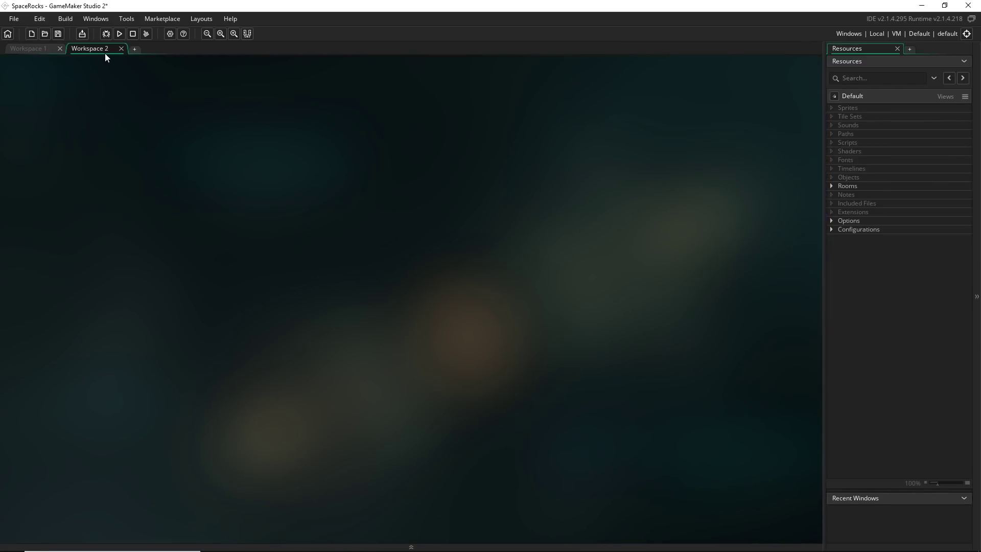
pyautogui.click(199, 19)
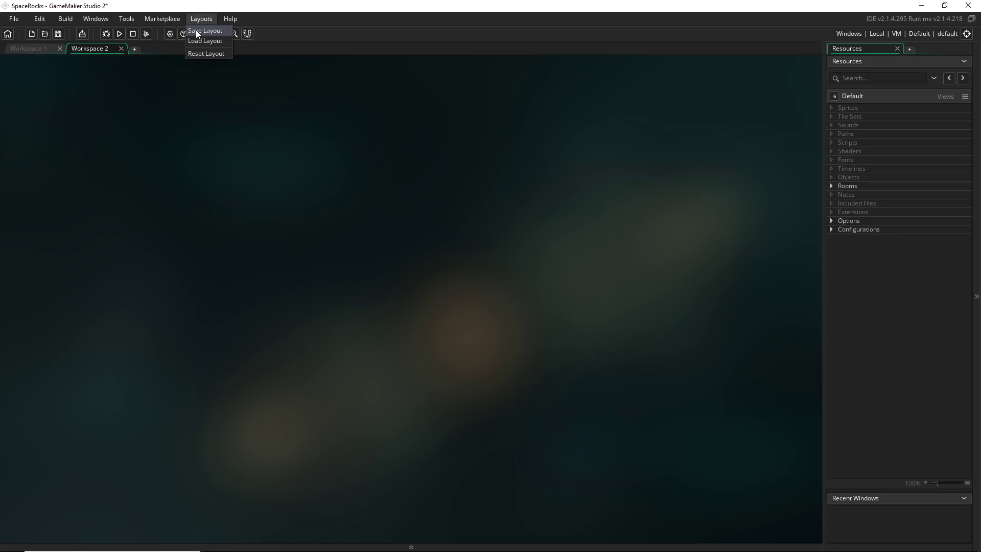
pyautogui.click(198, 57)
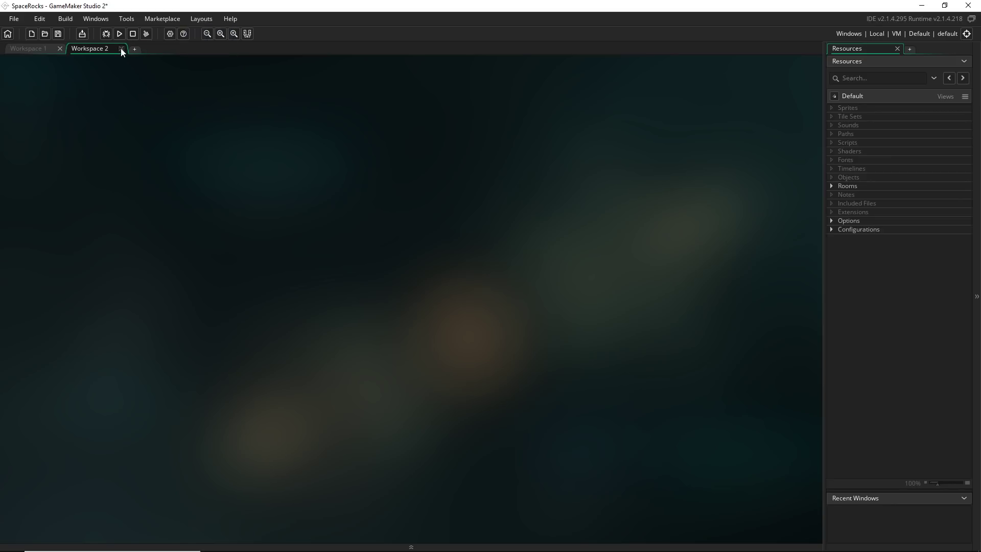
pyautogui.click(121, 49)
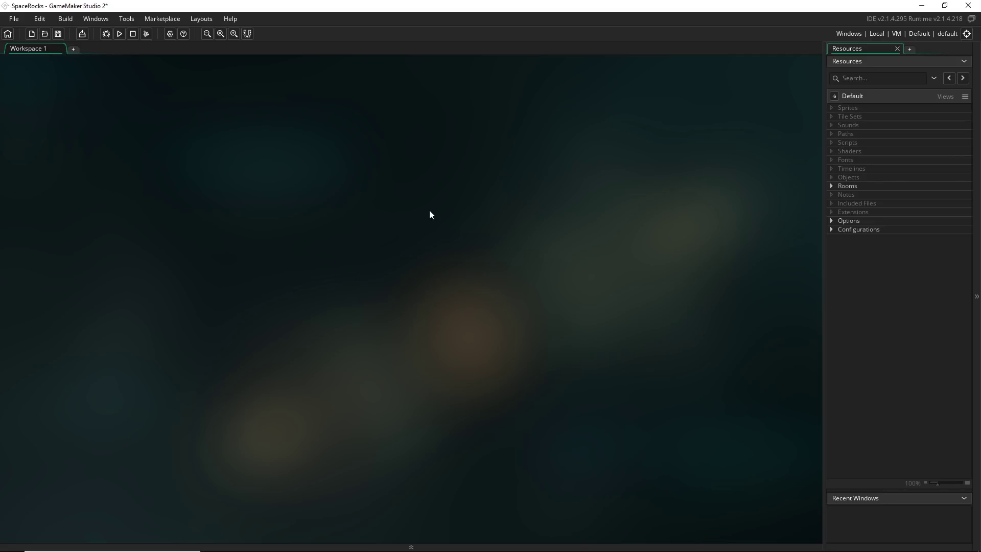
# Expand the Output panel at the bottom and check the Source Control output tab.
pyautogui.click(286, 547)
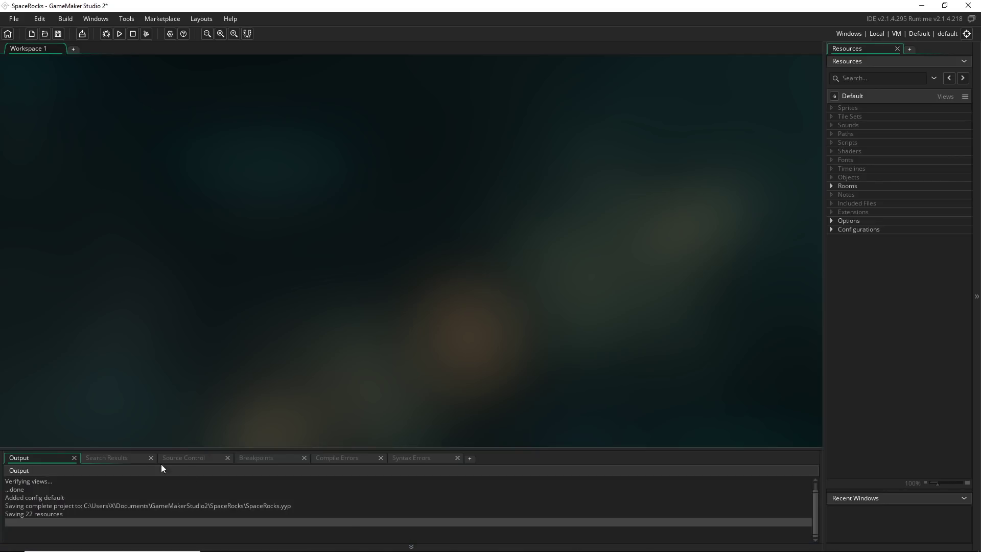
pyautogui.click(411, 547)
pyautogui.click(412, 546)
pyautogui.click(202, 459)
pyautogui.click(228, 458)
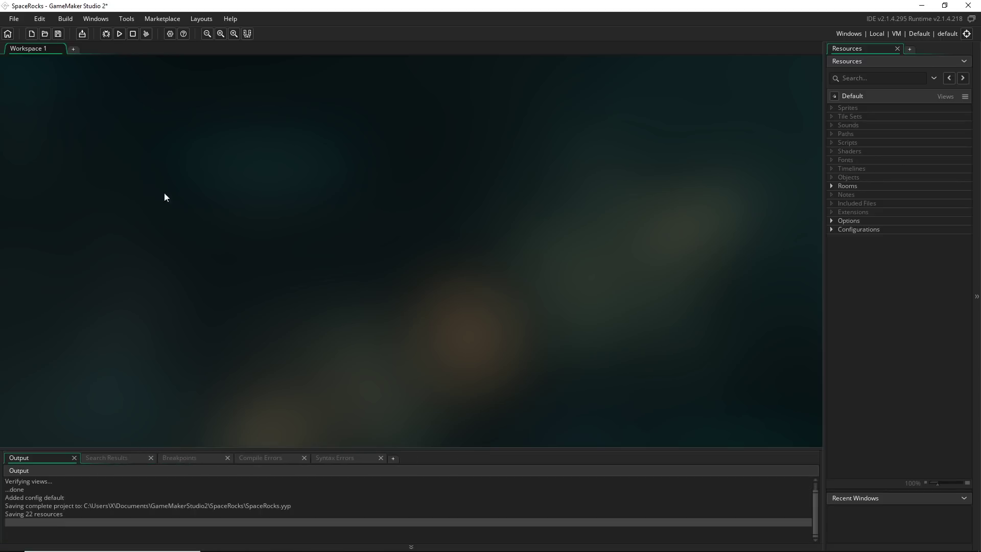
# Dock the Source Control Output window beside Output, return to the Output log, and close the running game.
pyautogui.click(96, 18)
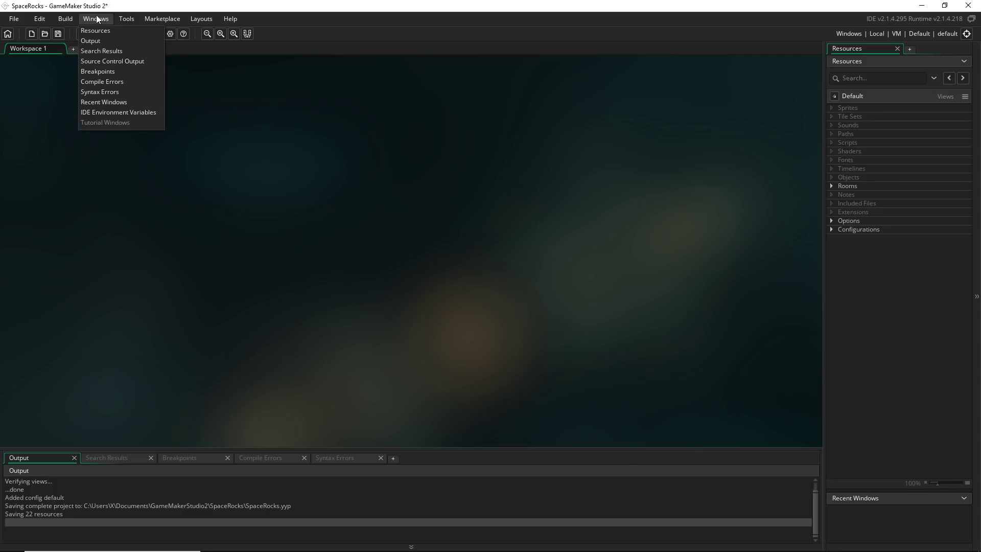
pyautogui.click(110, 64)
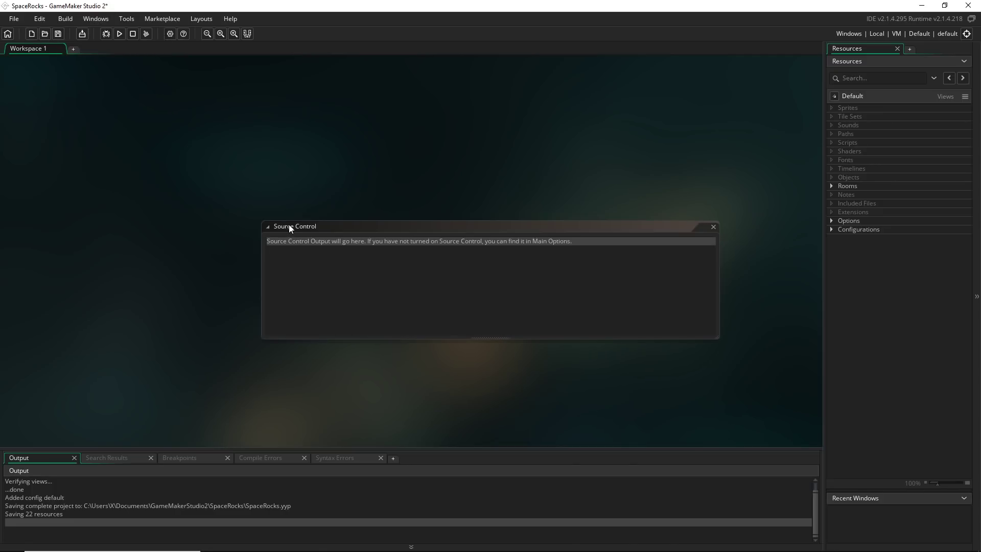
pyautogui.moveTo(289, 225); pyautogui.dragTo(424, 452)
pyautogui.click(49, 460)
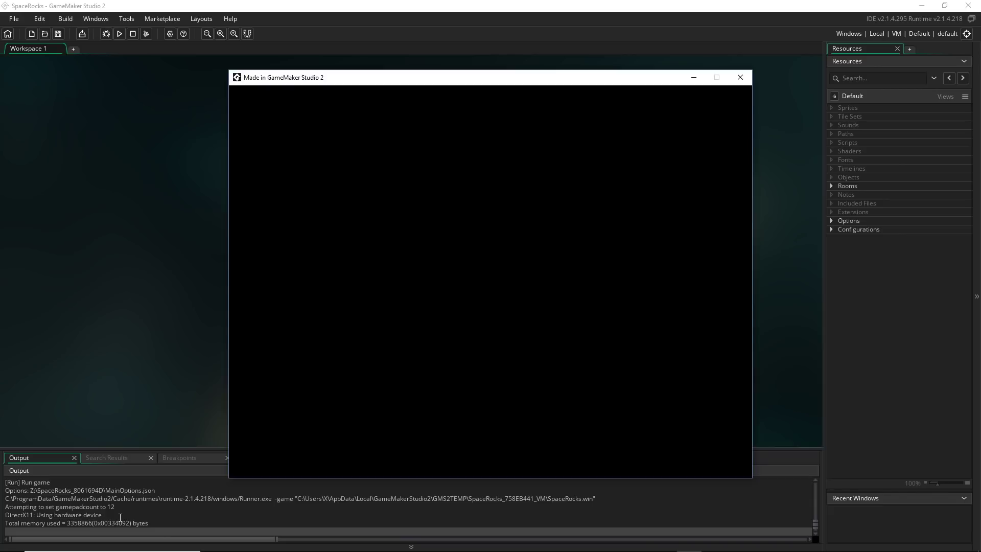
pyautogui.click(740, 77)
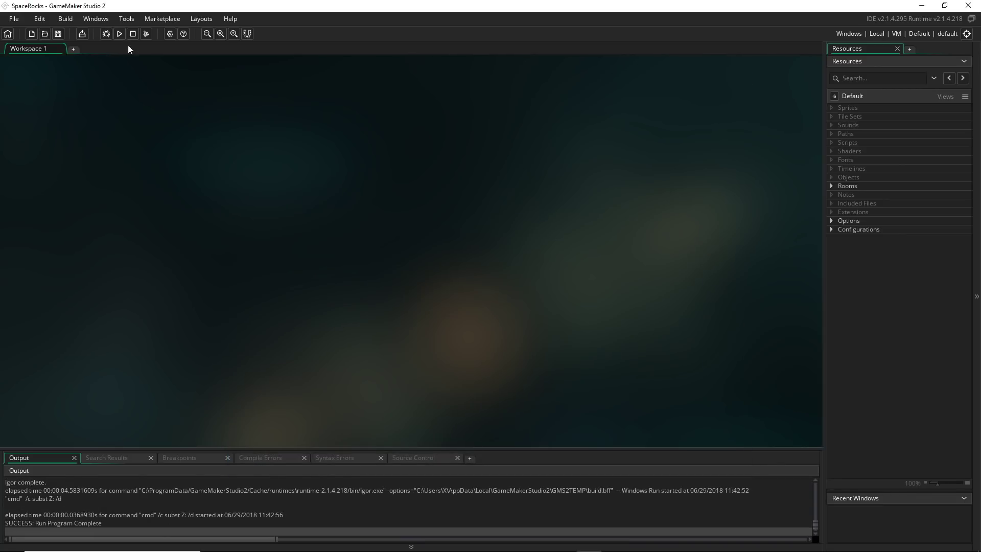
# Close the extra Start Page window and open Preferences, keeping English as the IDE language.
pyautogui.click(18, 22)
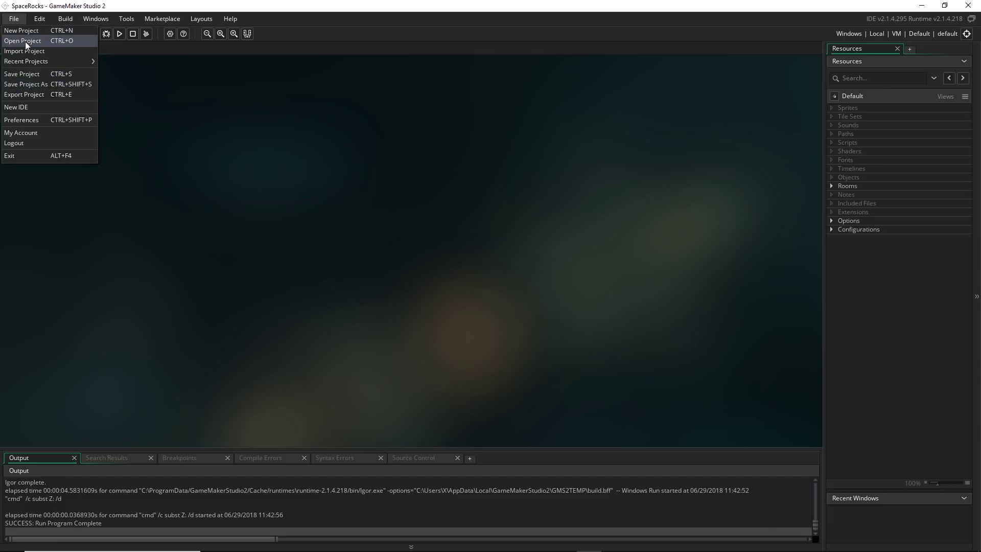
pyautogui.moveTo(28, 57)
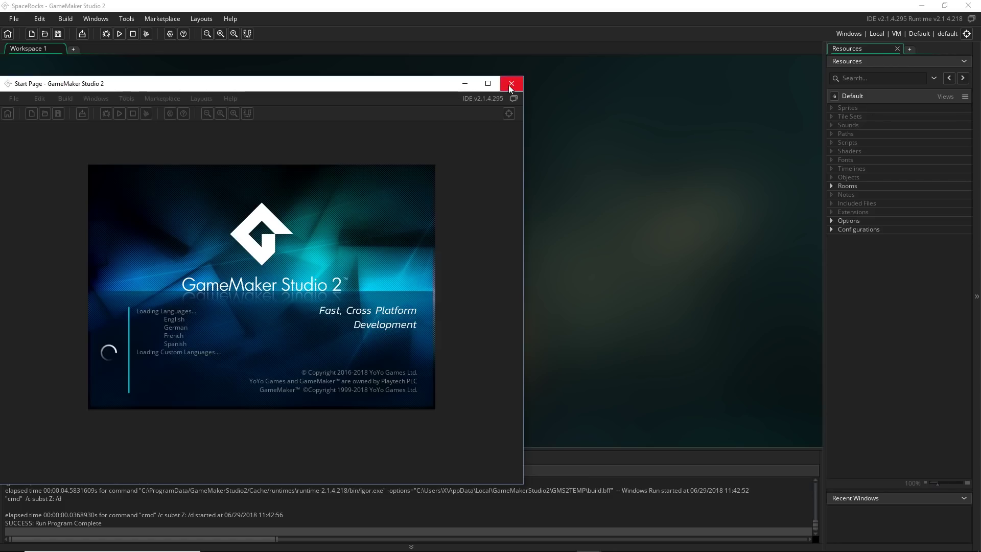
pyautogui.click(512, 83)
pyautogui.click(14, 19)
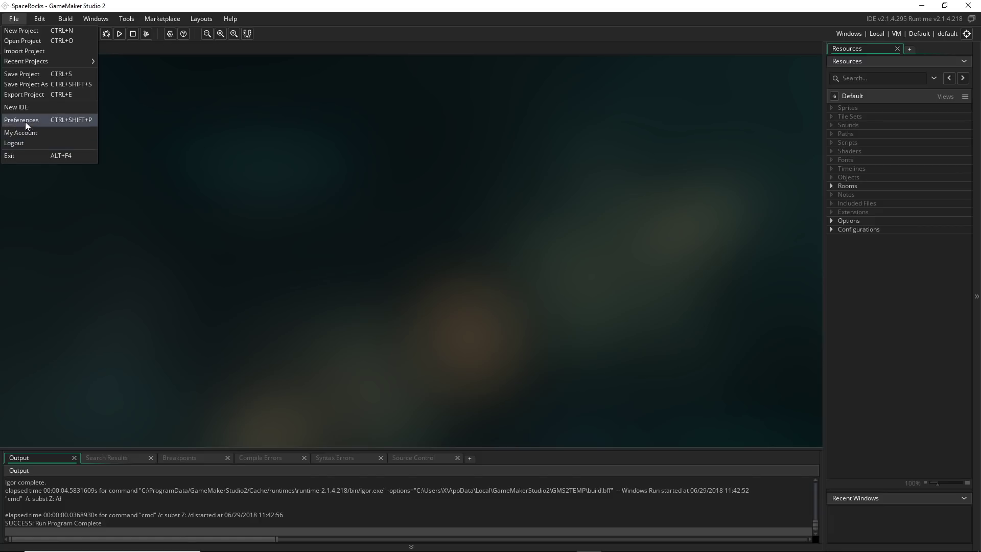
pyautogui.click(25, 121)
pyautogui.click(332, 148)
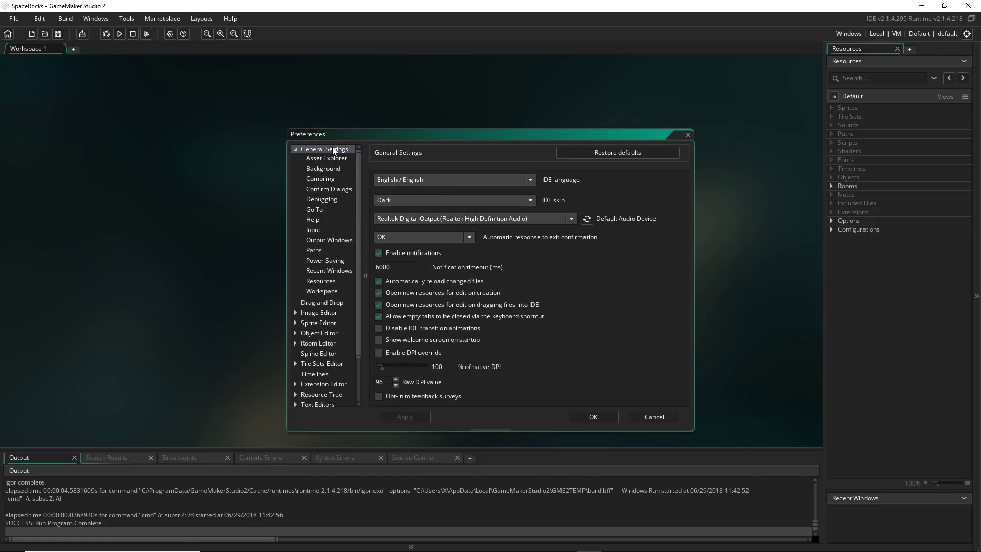
pyautogui.click(415, 179)
pyautogui.click(318, 171)
pyautogui.click(320, 168)
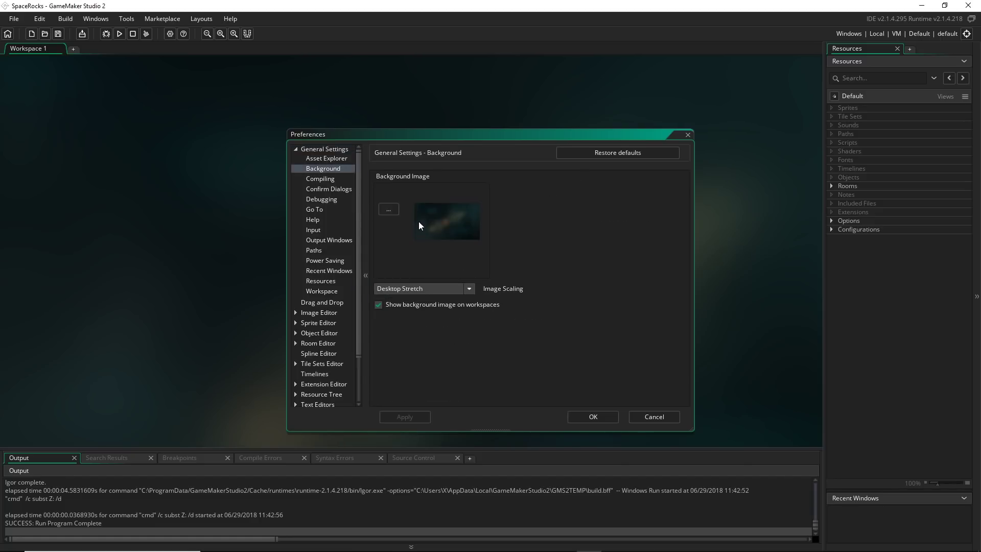
pyautogui.click(296, 149)
# Experiment with Resource Tree swatch colours, raising one's brightness and setting another's green to full.
pyautogui.click(296, 149)
pyautogui.click(296, 251)
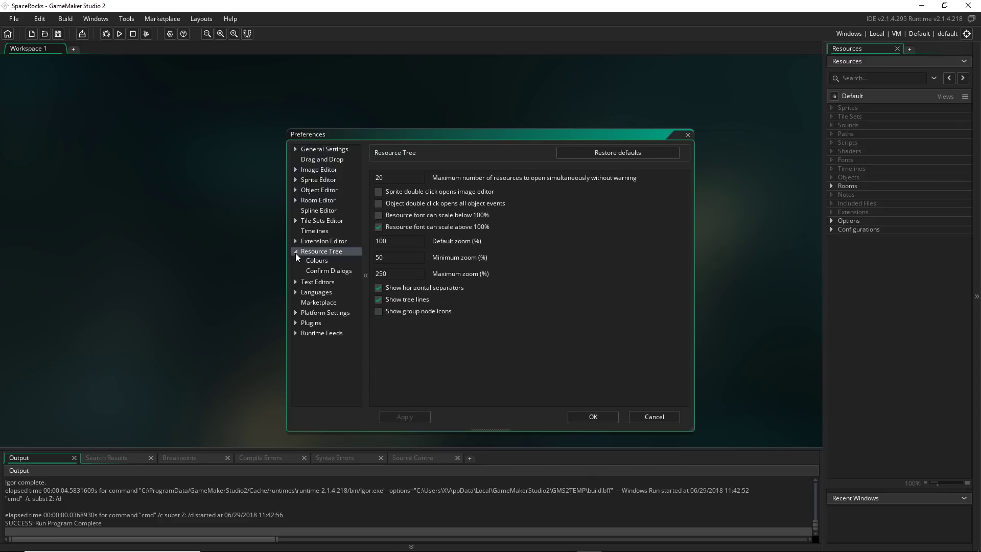
pyautogui.click(318, 260)
pyautogui.scroll(-5, 382, 251)
pyautogui.click(387, 303)
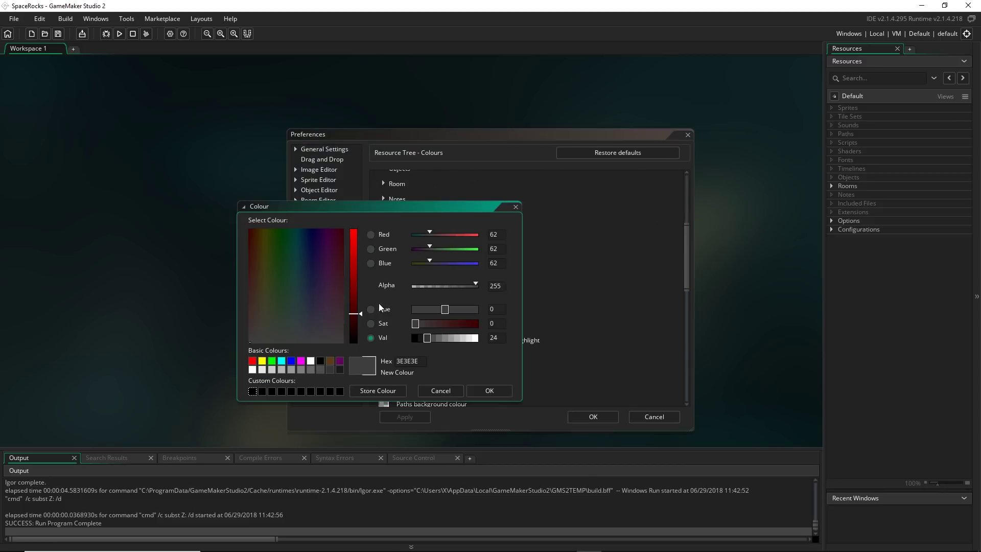
pyautogui.click(465, 323)
pyautogui.moveTo(476, 332); pyautogui.dragTo(490, 327)
pyautogui.press('Escape')
pyautogui.click(382, 296)
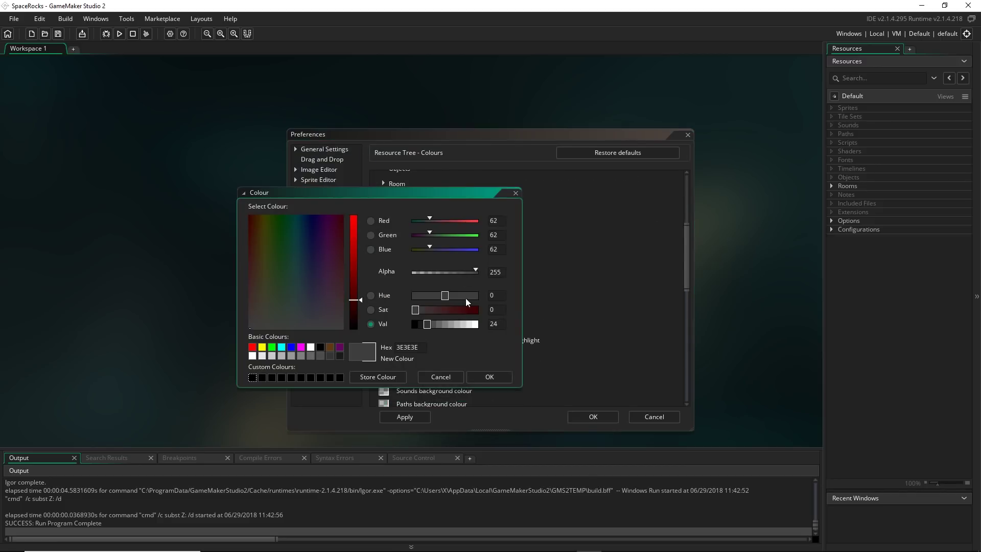
pyautogui.click(482, 235)
pyautogui.click(490, 376)
# Restore the default resource tree colours and close Preferences.
pyautogui.moveTo(686, 255); pyautogui.dragTo(685, 200)
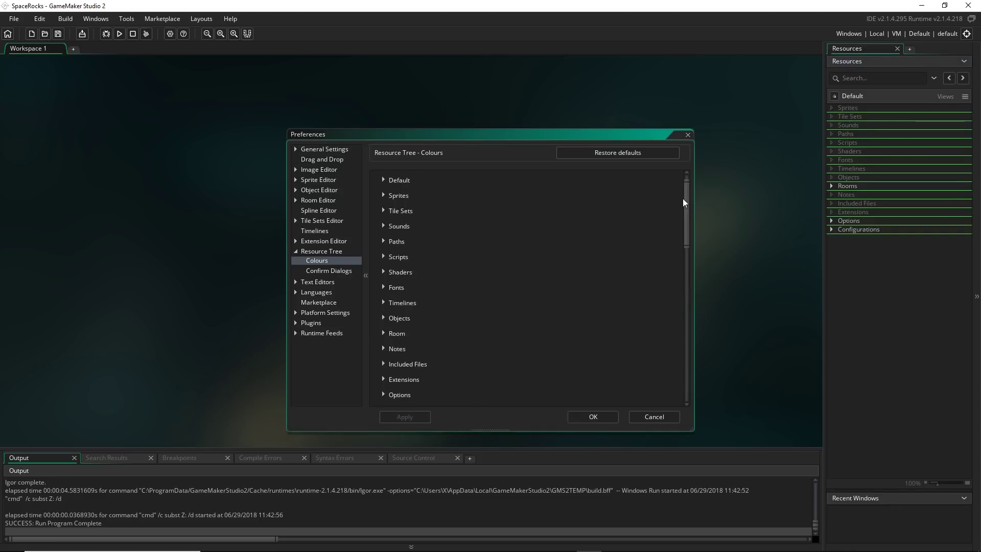
pyautogui.click(596, 153)
pyautogui.click(593, 417)
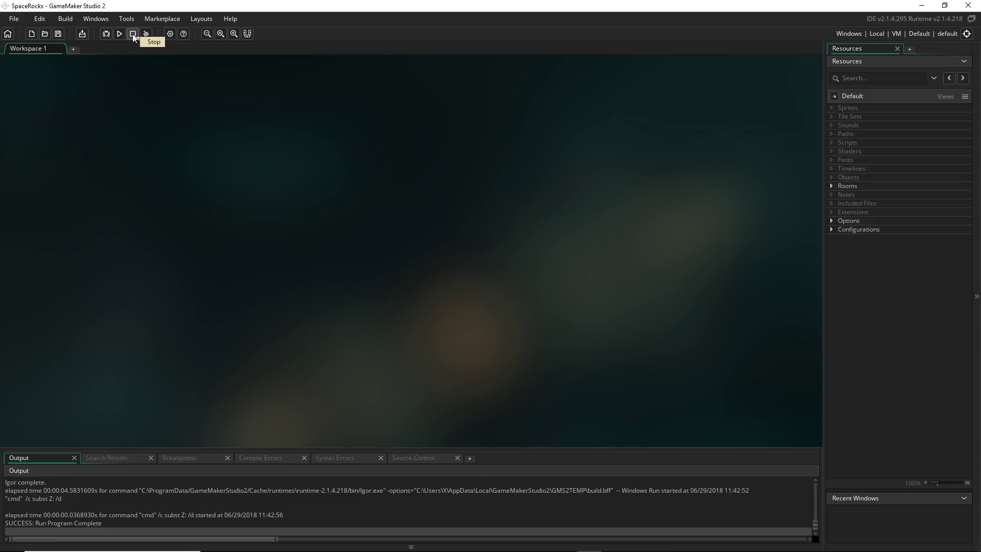
# Change Game frames per second from 30 to 60 in Game Options, apply, and save.
pyautogui.click(169, 35)
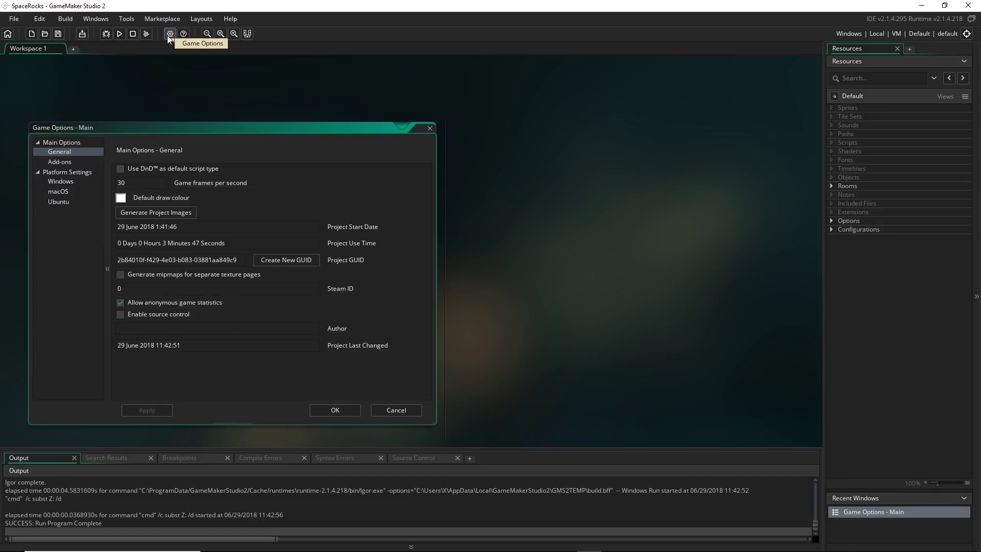
pyautogui.click(833, 221)
pyautogui.click(832, 221)
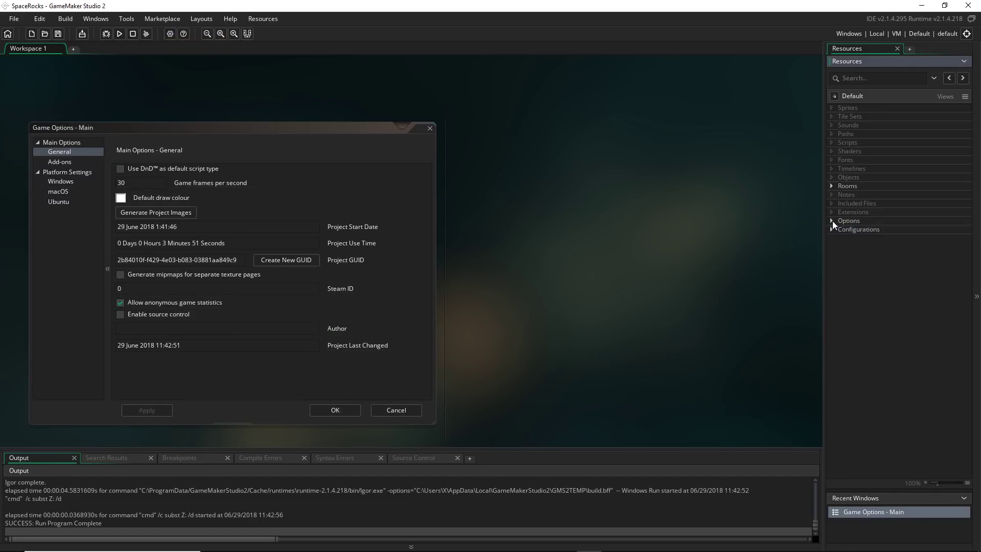
pyautogui.moveTo(229, 128); pyautogui.dragTo(300, 117)
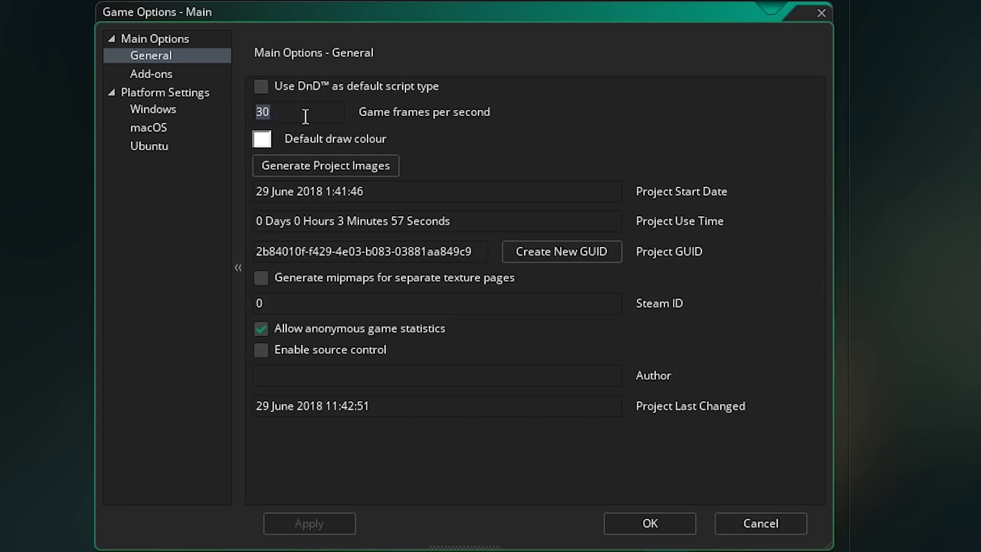
pyautogui.write('60')
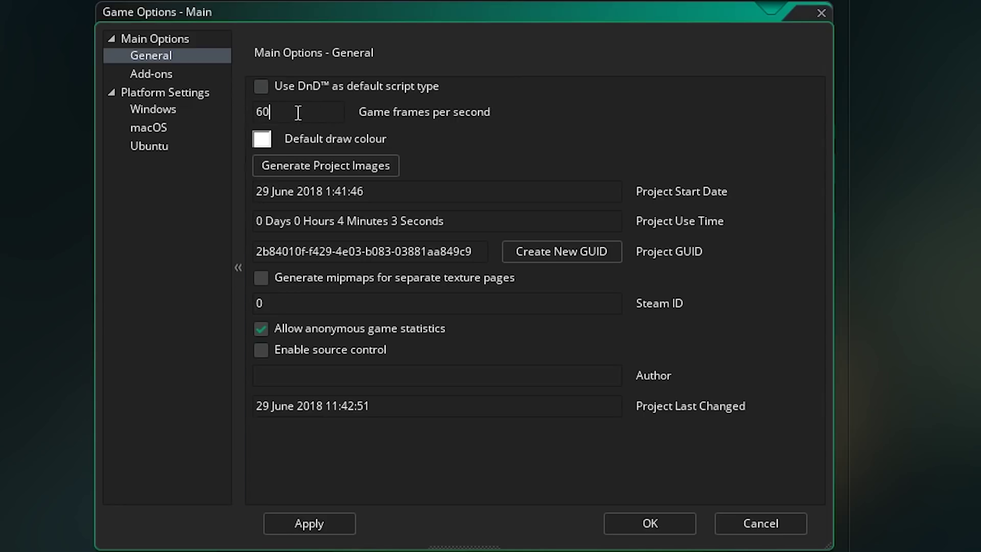
pyautogui.click(319, 524)
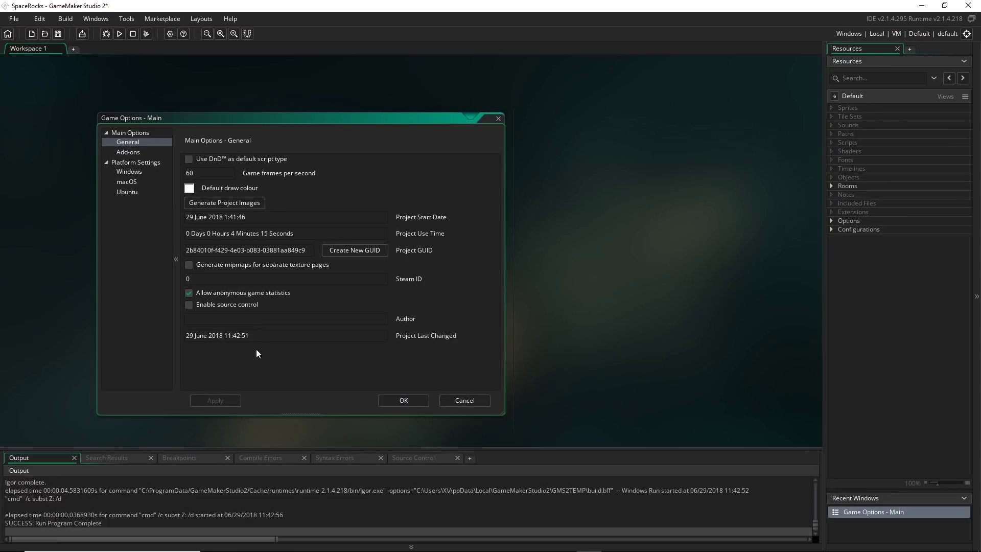
pyautogui.press('Return')
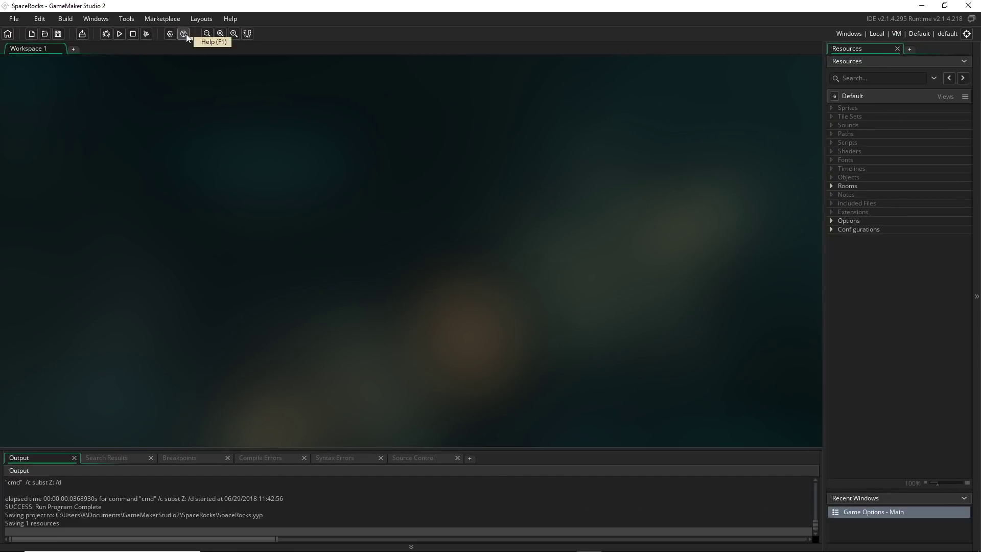
# Open the manual's Setting Up > Quick Start Guide > Workspaces article.
pyautogui.click(184, 34)
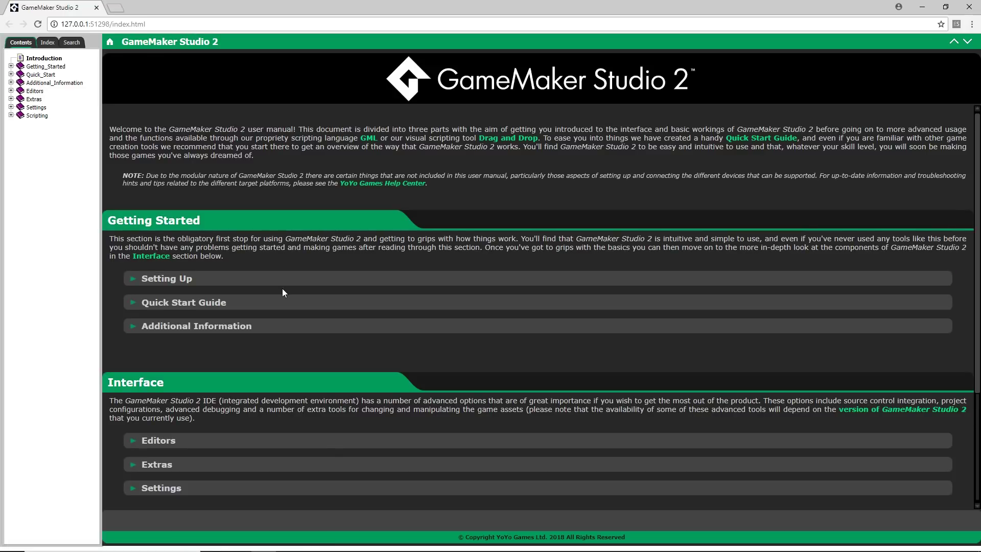
pyautogui.click(271, 277)
pyautogui.scroll(-2, 252, 335)
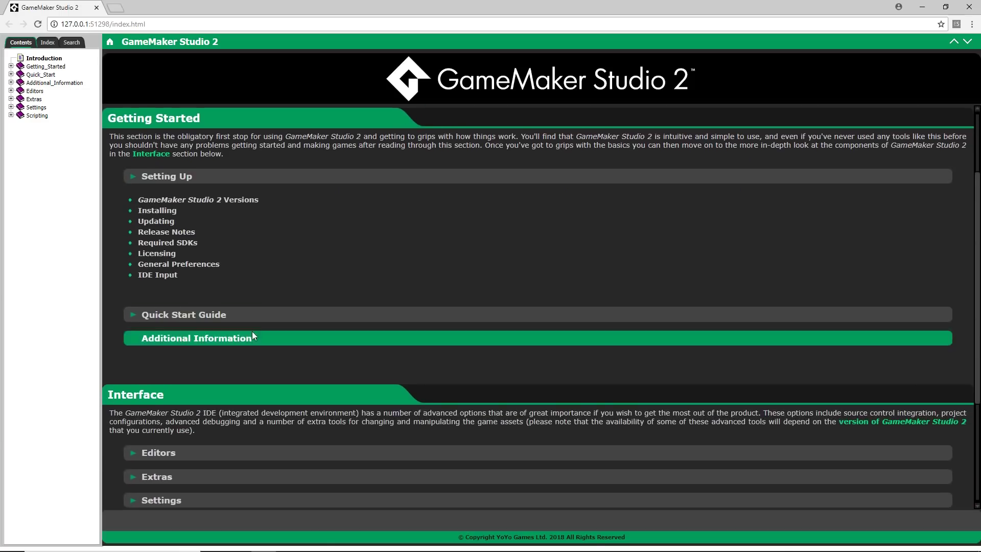
pyautogui.click(249, 313)
pyautogui.scroll(-1, 248, 312)
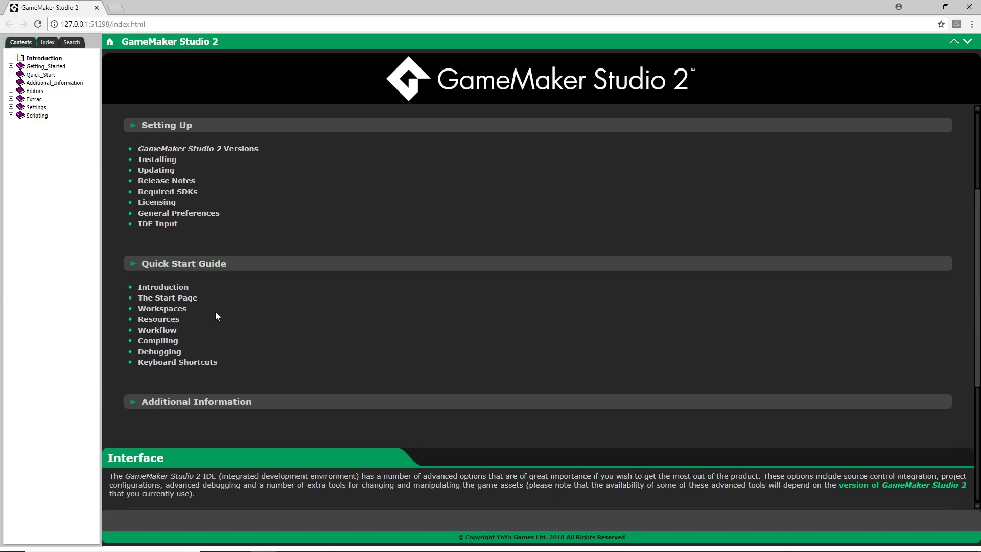
pyautogui.click(174, 309)
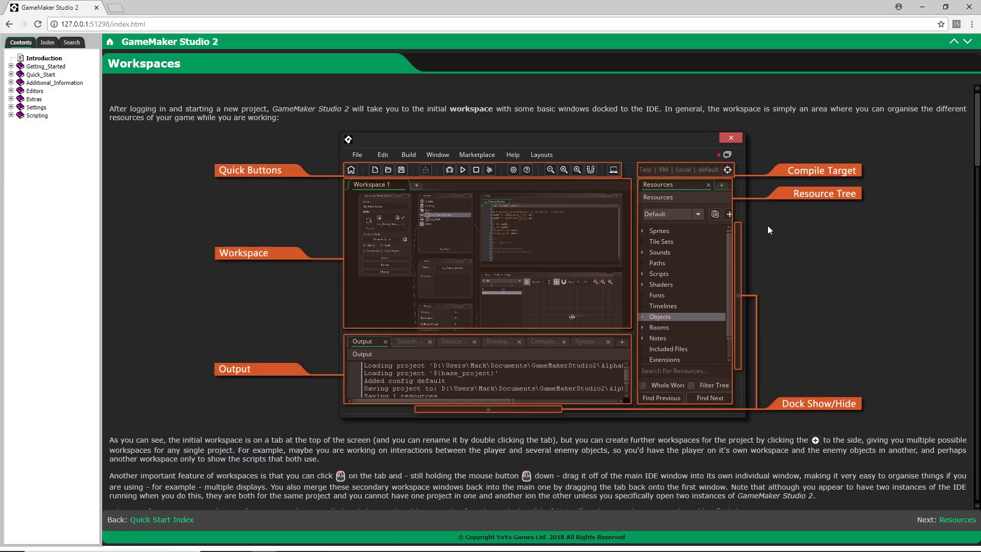
# Scroll through the Workspaces article's navigation and bookmarks sections.
pyautogui.scroll(-5, 779, 255)
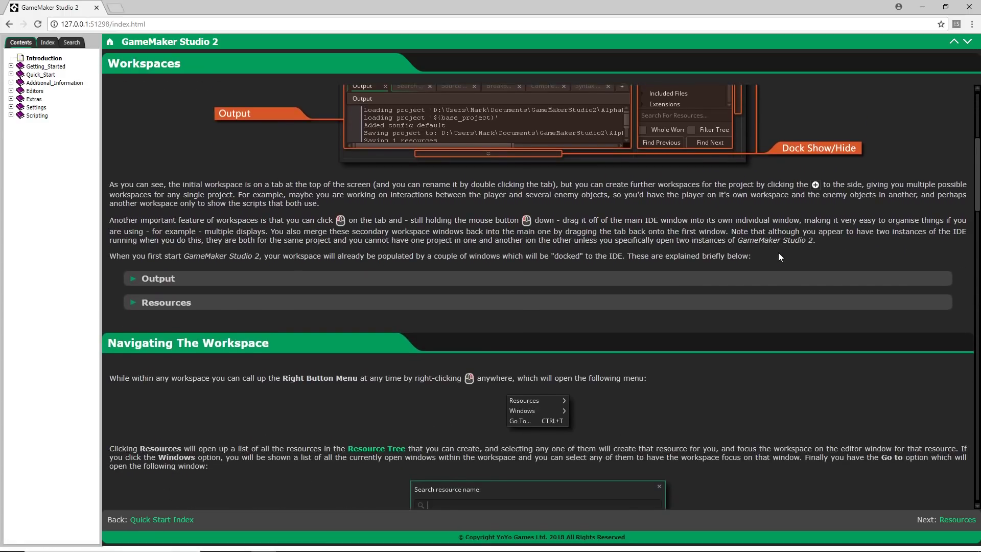
pyautogui.scroll(-7, 779, 255)
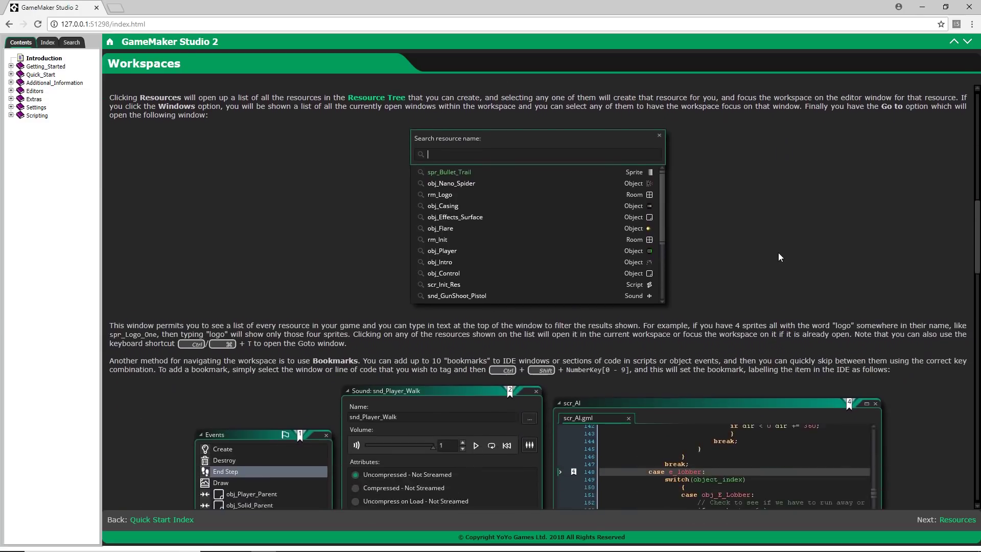
pyautogui.scroll(-4, 778, 255)
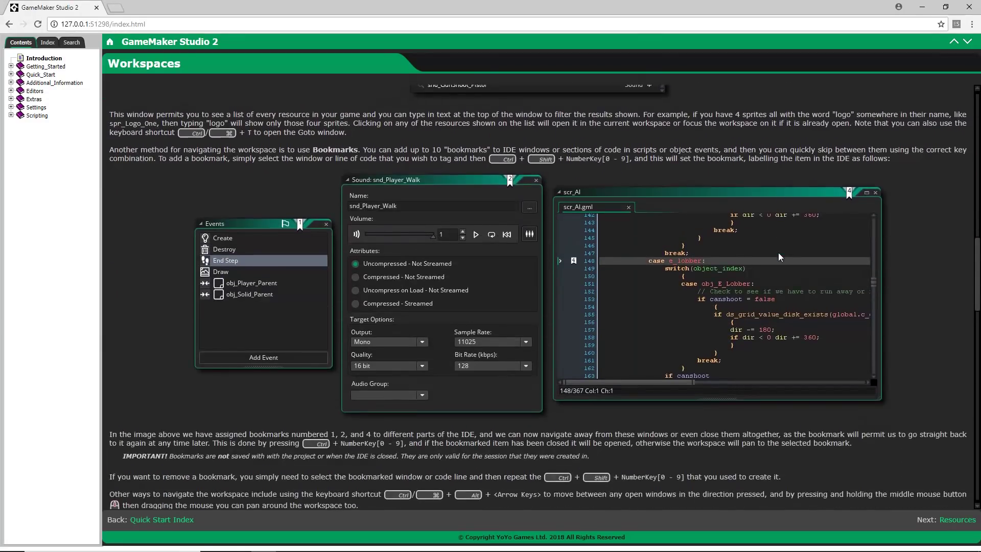
pyautogui.scroll(-6, 779, 254)
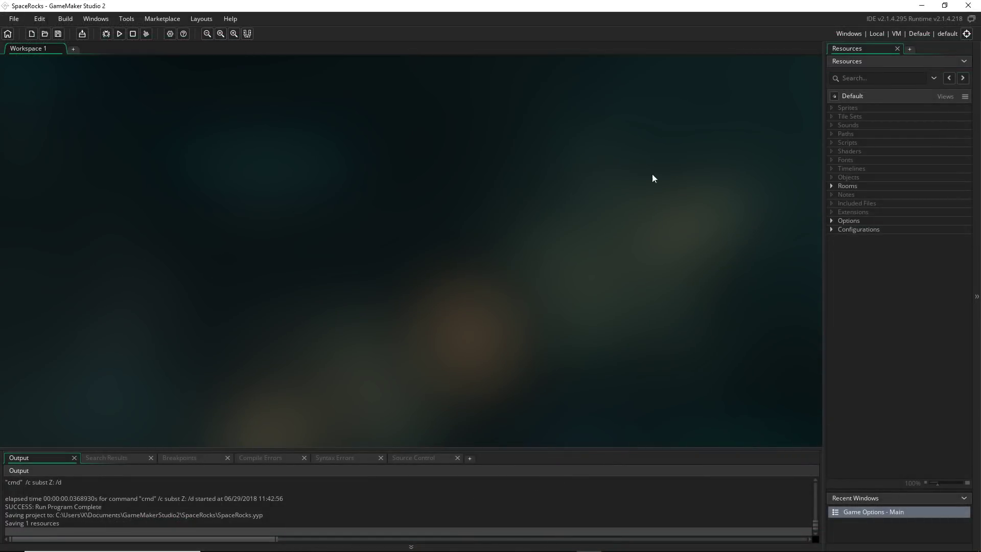
# Open the Main game options from Options, then try the workspace zoom in, out and reset.
pyautogui.click(840, 219)
pyautogui.doubleClick(853, 231)
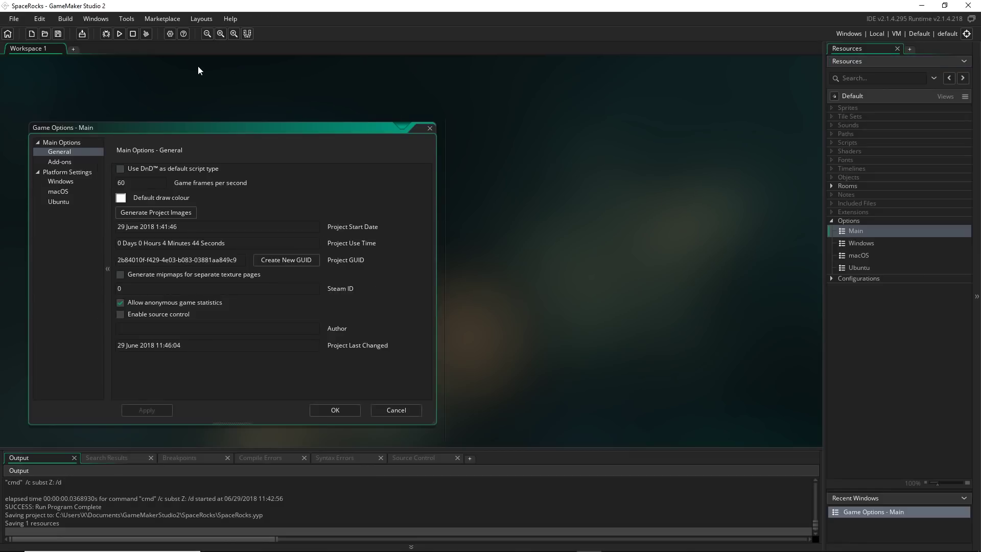
pyautogui.click(234, 38)
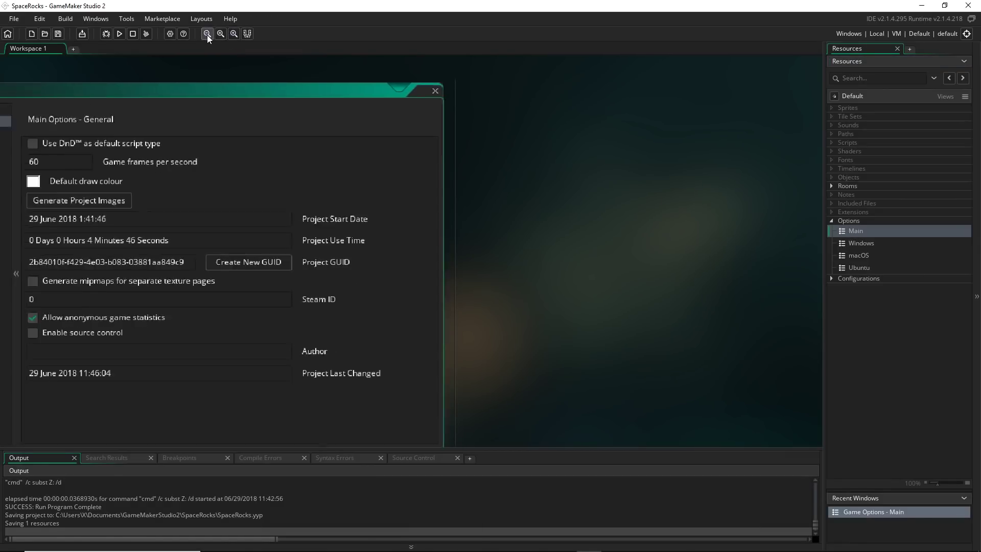
pyautogui.click(207, 34)
pyautogui.click(208, 35)
pyautogui.click(220, 33)
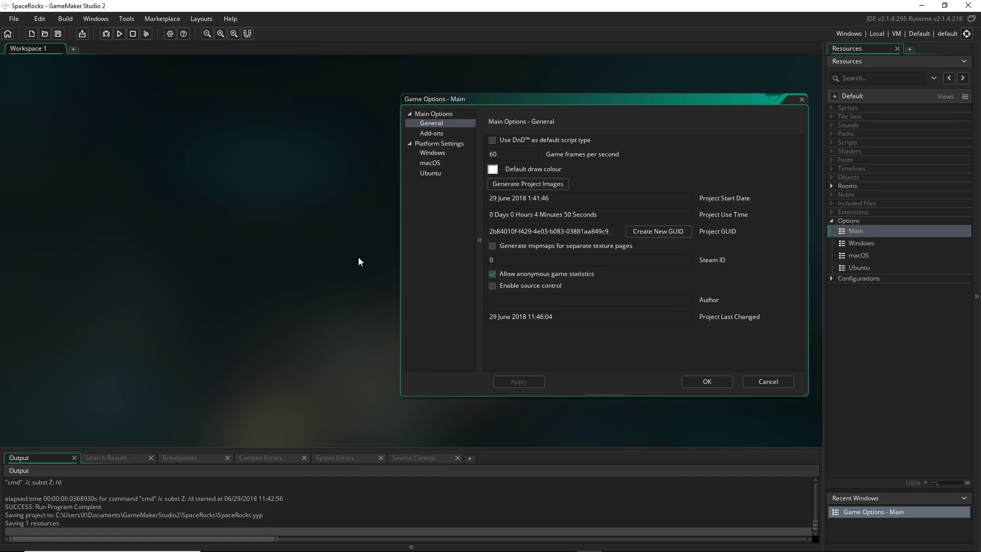
# Pan the workspace to centre the options window and toggle the side panels off and on.
pyautogui.keyDown('ctrl'); pyautogui.scroll(2, 358, 256); pyautogui.keyUp('ctrl')
pyautogui.keyDown('ctrl'); pyautogui.scroll(-3, 358, 256); pyautogui.keyUp('ctrl')
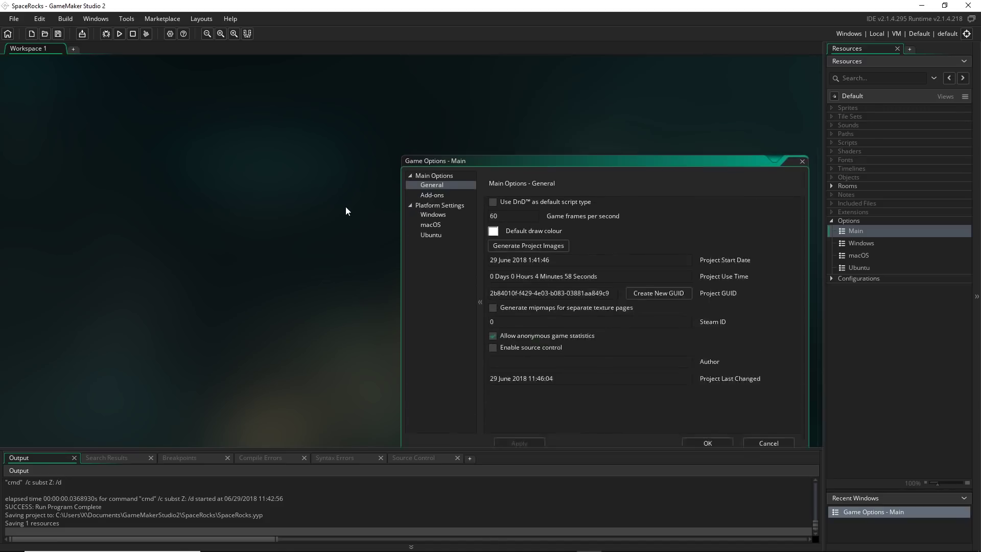
pyautogui.moveTo(356, 181); pyautogui.dragTo(208, 192, button='middle')
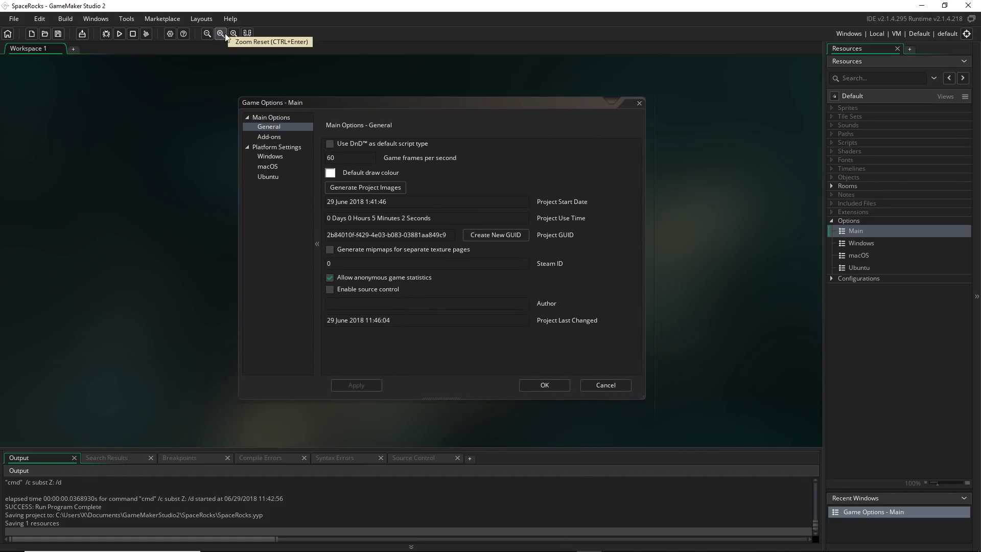
pyautogui.click(248, 34)
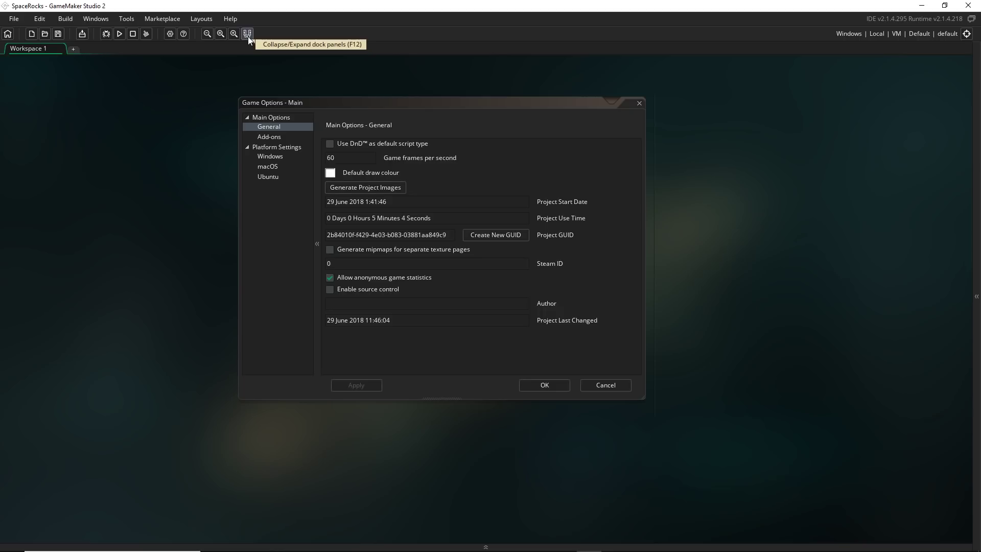
pyautogui.click(248, 34)
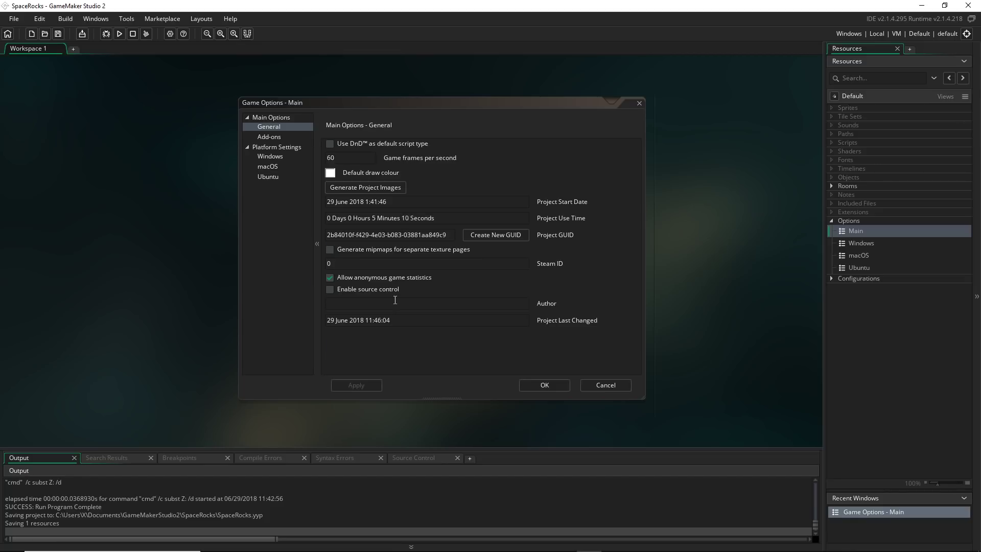
# Close Game Options and try Search & Replace with 'variable' replaced by 'var'.
pyautogui.click(639, 102)
pyautogui.hotkey('ctrl', 'f')
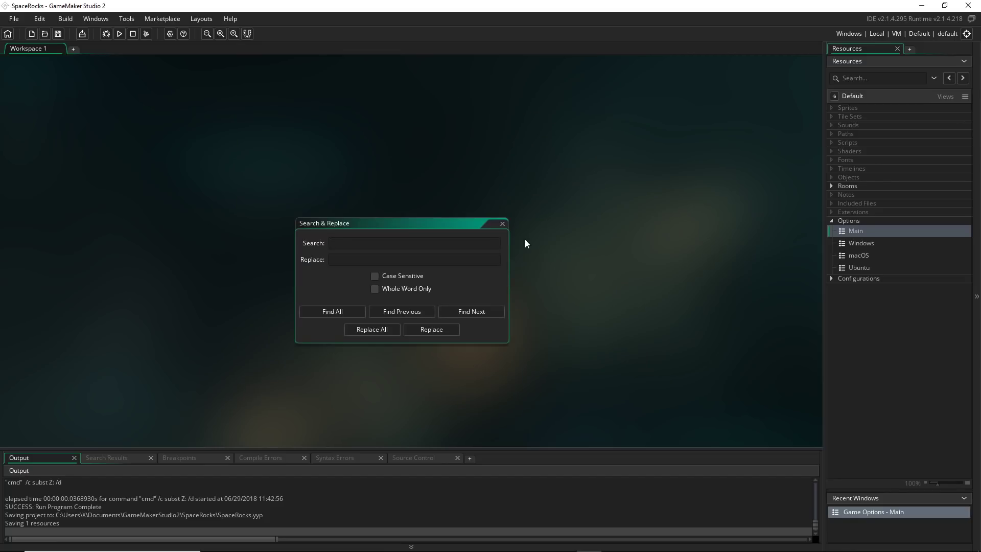
pyautogui.write('variable')
pyautogui.press('Tab')
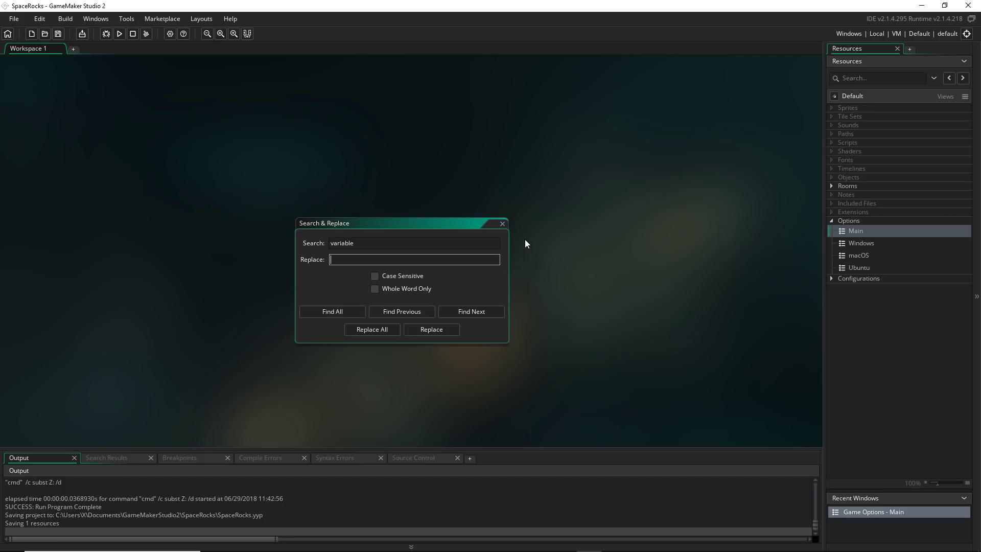
pyautogui.write('var')
pyautogui.click(503, 224)
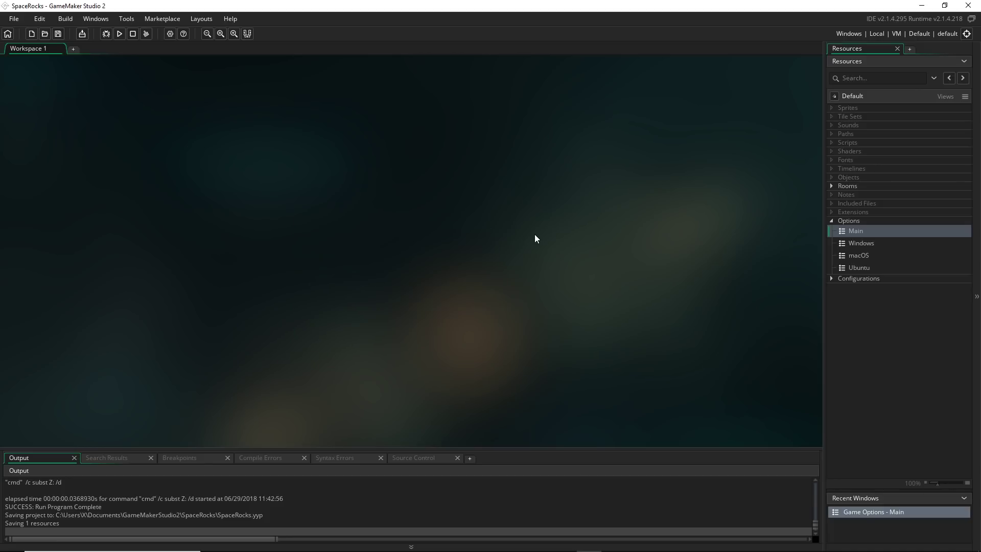
# Try the Ctrl+T resource search with 'obj_', then clear and close it.
pyautogui.hotkey('ctrl', 't')
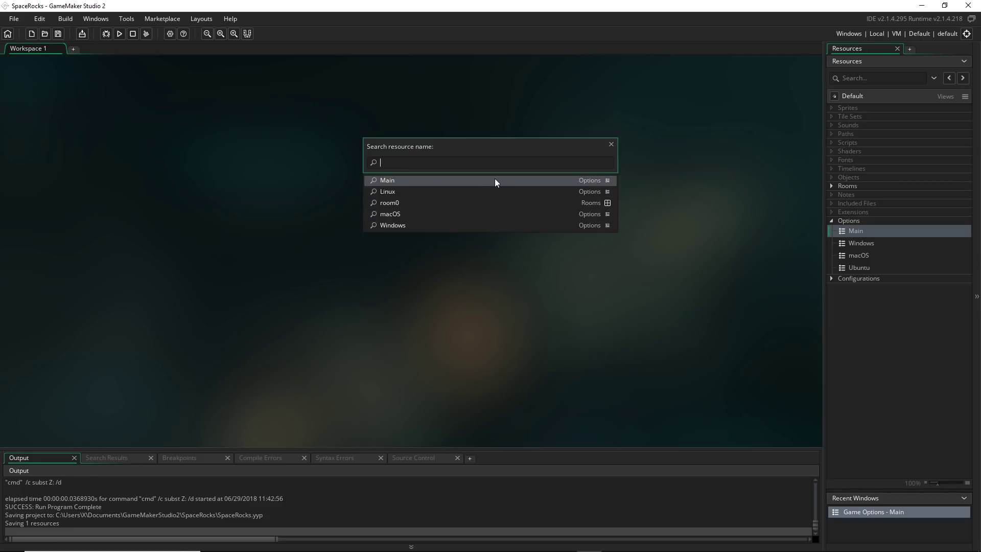
pyautogui.write('obj_')
pyautogui.press('BackSpace')
pyautogui.press('BackSpace')
pyautogui.press('BackSpace')
pyautogui.press('BackSpace')
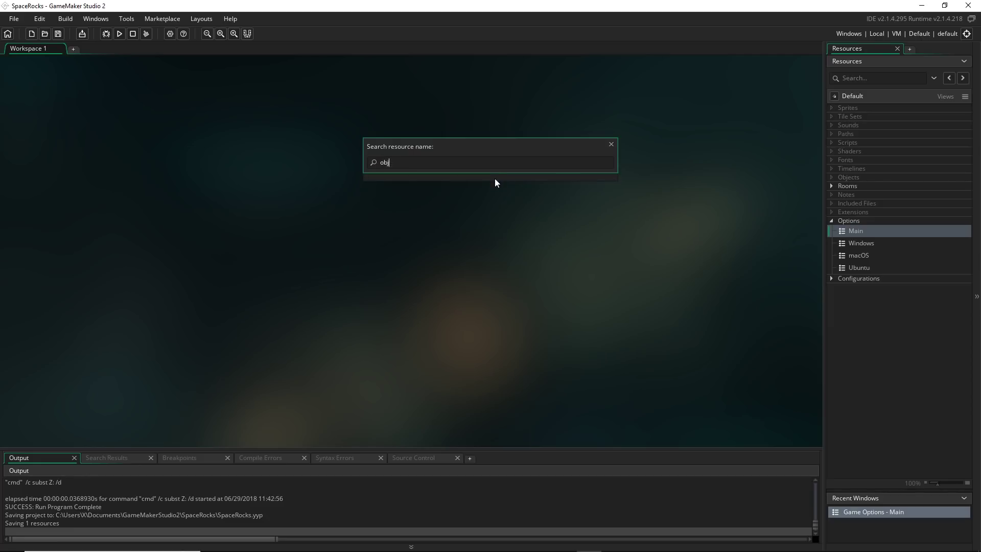
pyautogui.press('Escape')
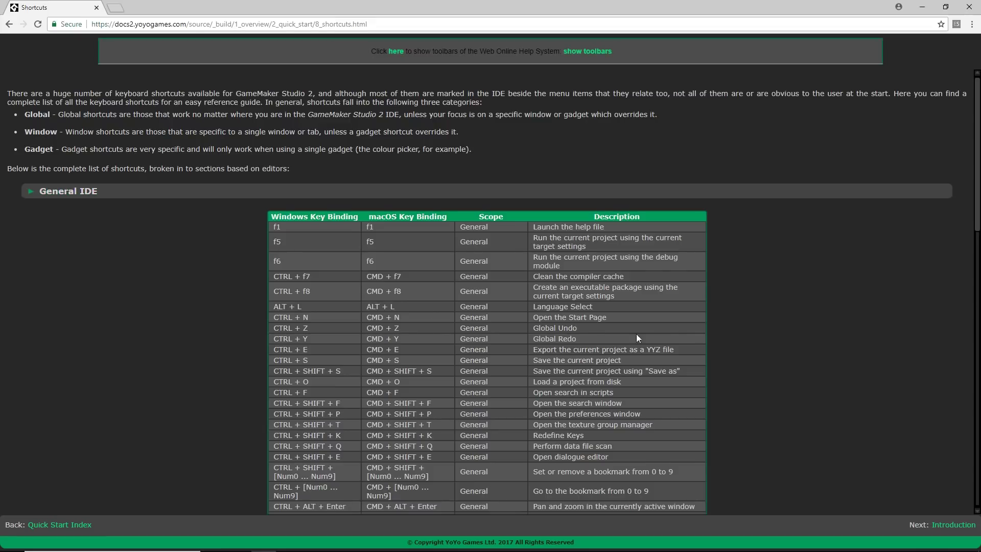
# Scroll the manual's Shortcuts page down to the General IDE shortcut table.
pyautogui.scroll(-4, 670, 325)
pyautogui.scroll(-3, 671, 323)
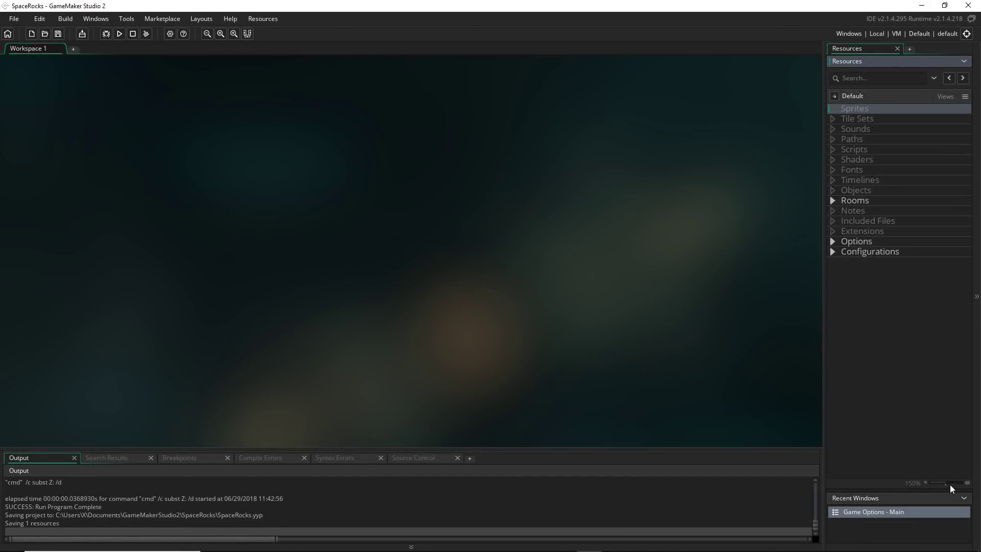
# Raise the Resources tree zoom from 150% to 232% and collapse the Output panel.
pyautogui.moveTo(946, 484); pyautogui.dragTo(959, 482)
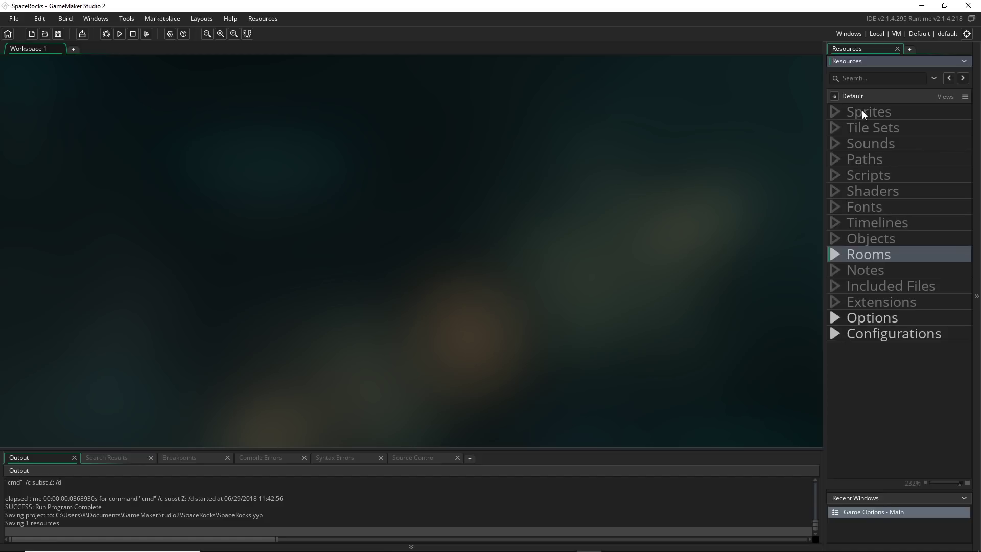
pyautogui.click(413, 547)
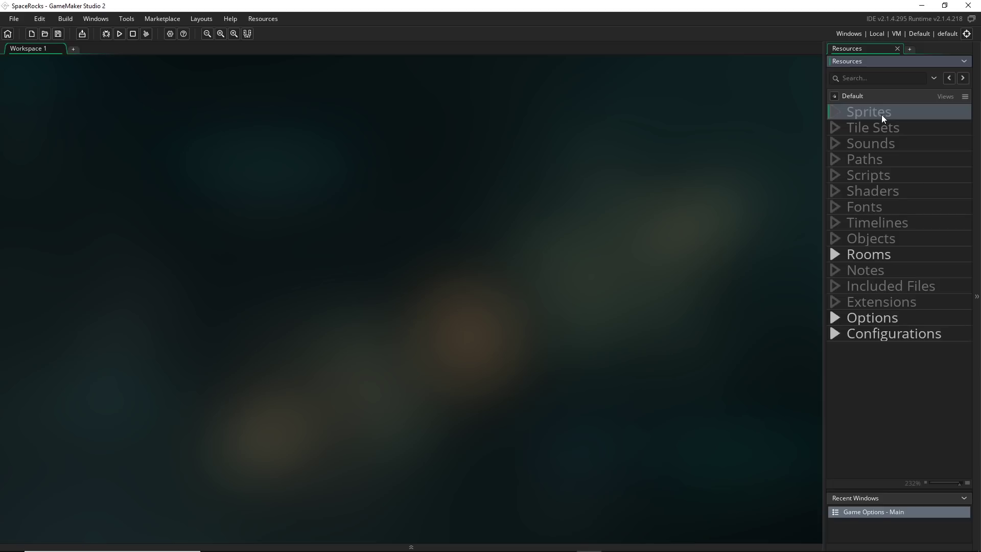
# Create a new sprite from the Sprites group and rename sprite0 to cat.
pyautogui.rightClick(882, 116)
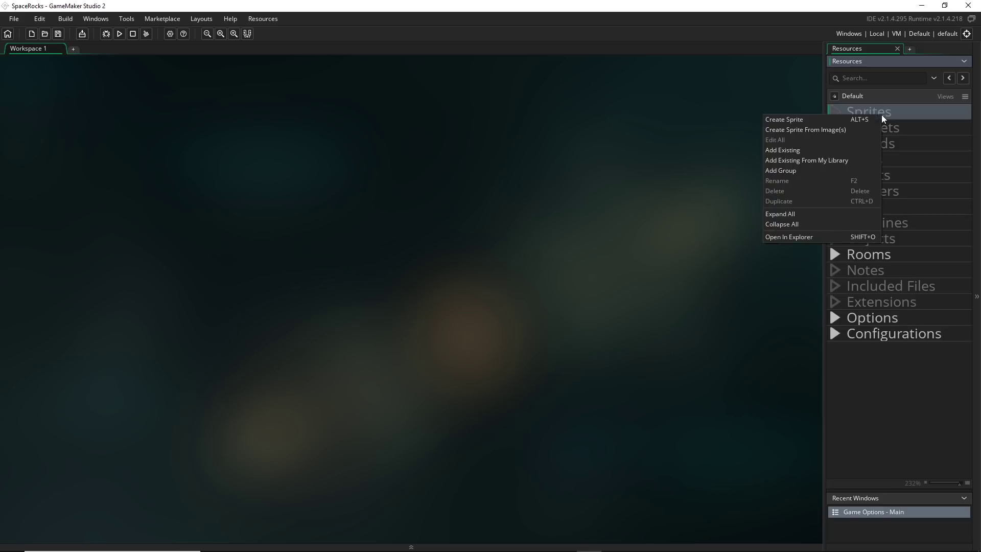
pyautogui.click(854, 119)
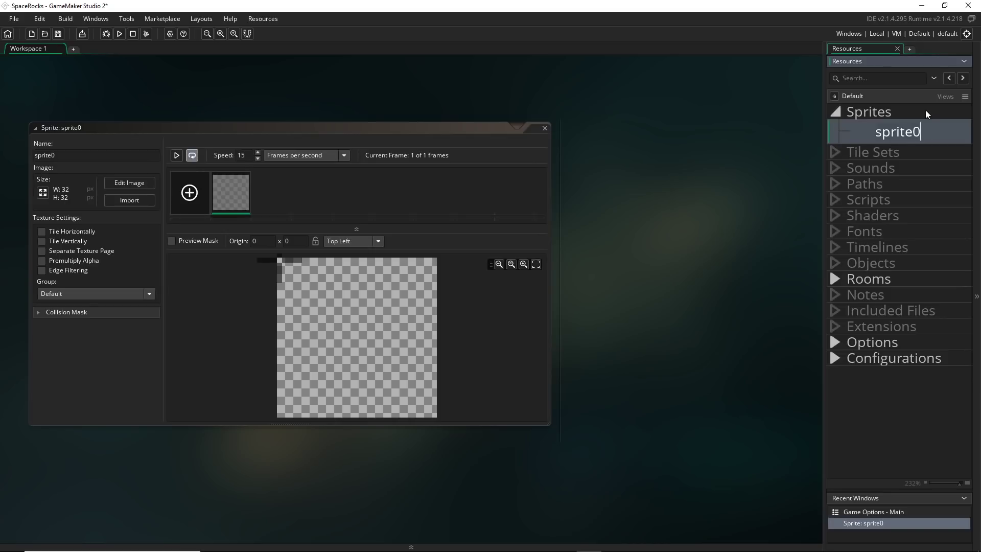
pyautogui.press('BackSpace')
pyautogui.write('spr')
pyautogui.hotkey('ctrl', 'a')
pyautogui.write('cat')
pyautogui.press('Return')
pyautogui.rightClick(867, 263)
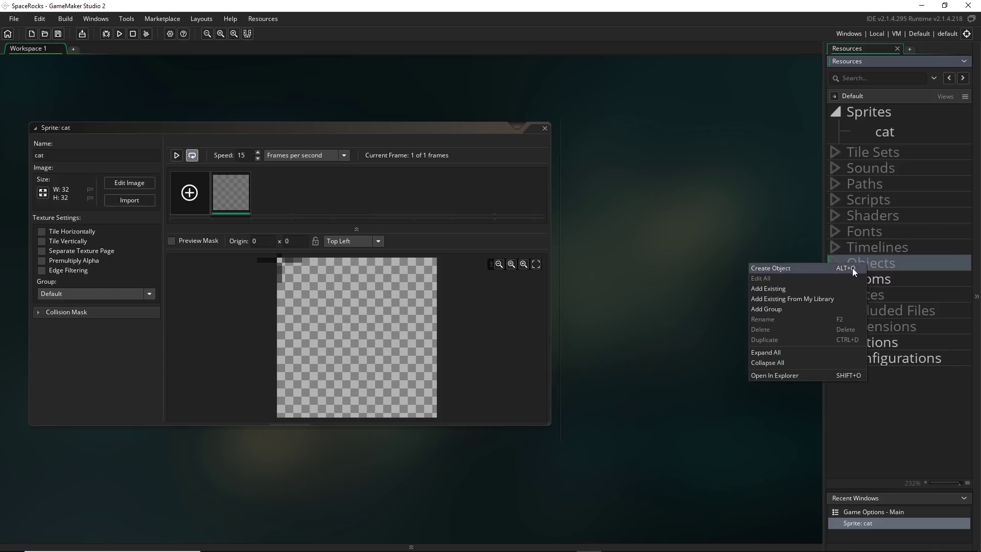
pyautogui.click(852, 267)
pyautogui.hotkey('ctrl', 'a')
pyautogui.write('cat')
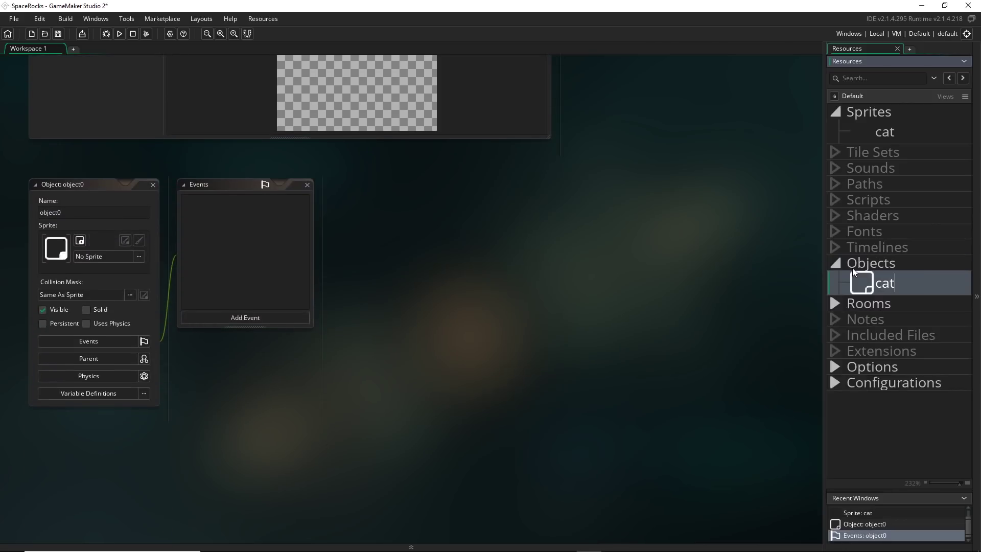
pyautogui.press('Return')
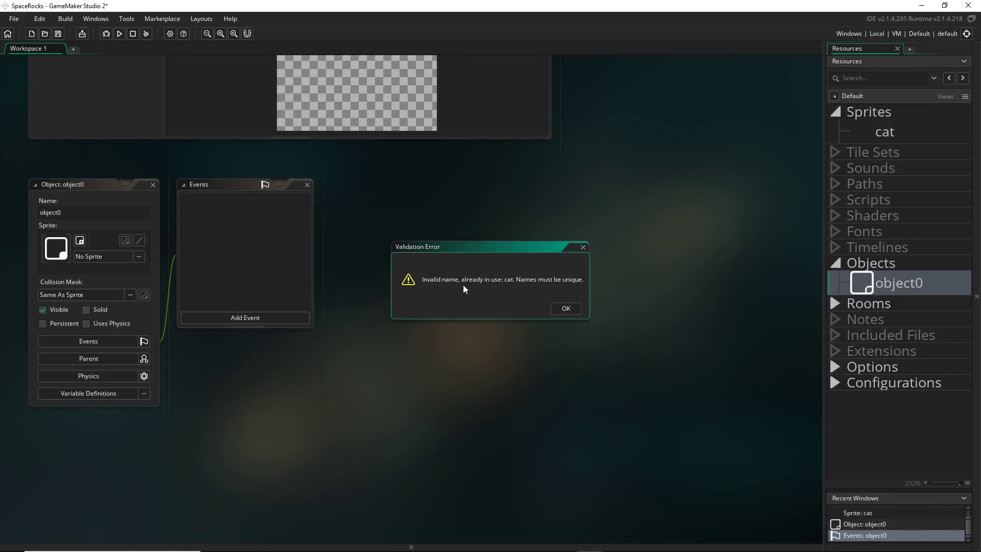
pyautogui.click(583, 247)
pyautogui.press('Delete')
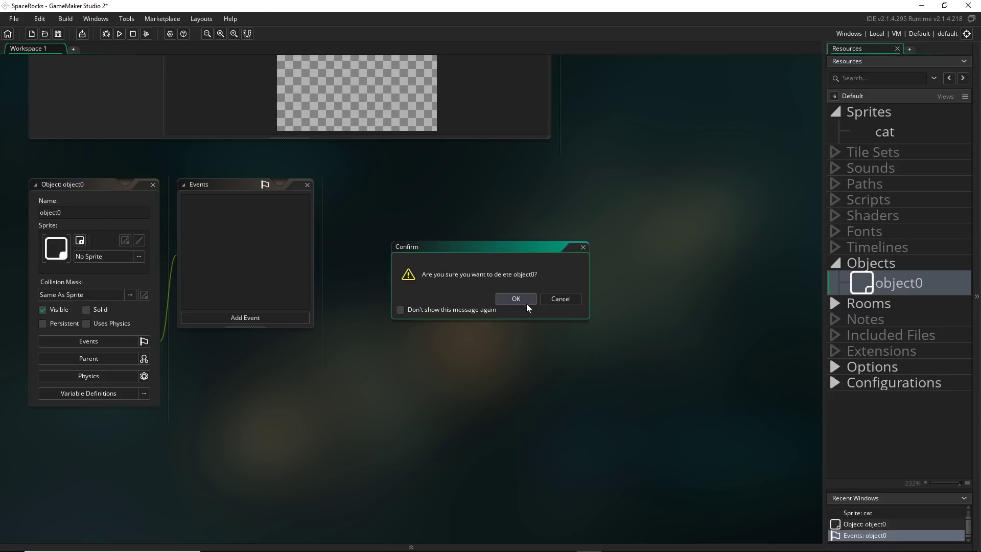
pyautogui.click(527, 304)
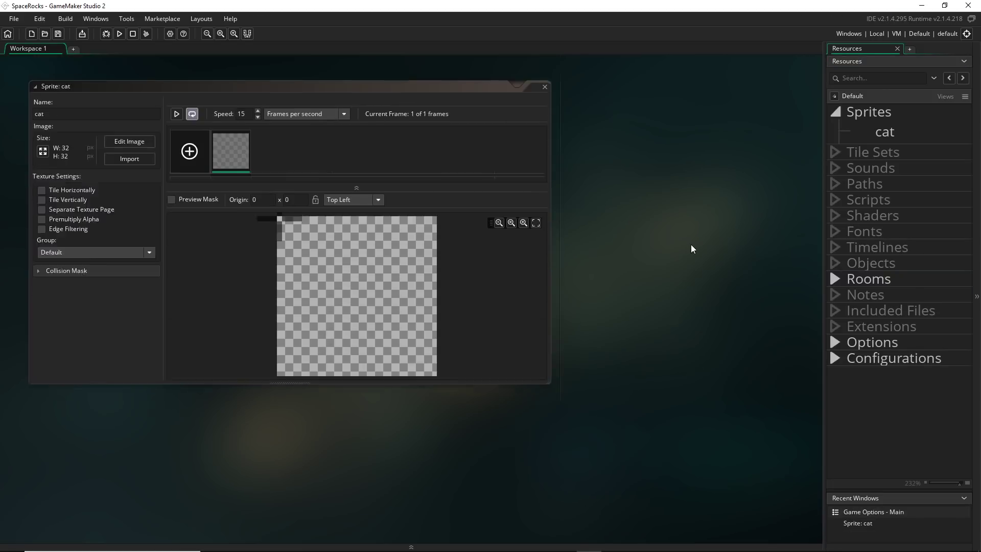
# Rename the cat sprite to spr_cat.
pyautogui.click(899, 134)
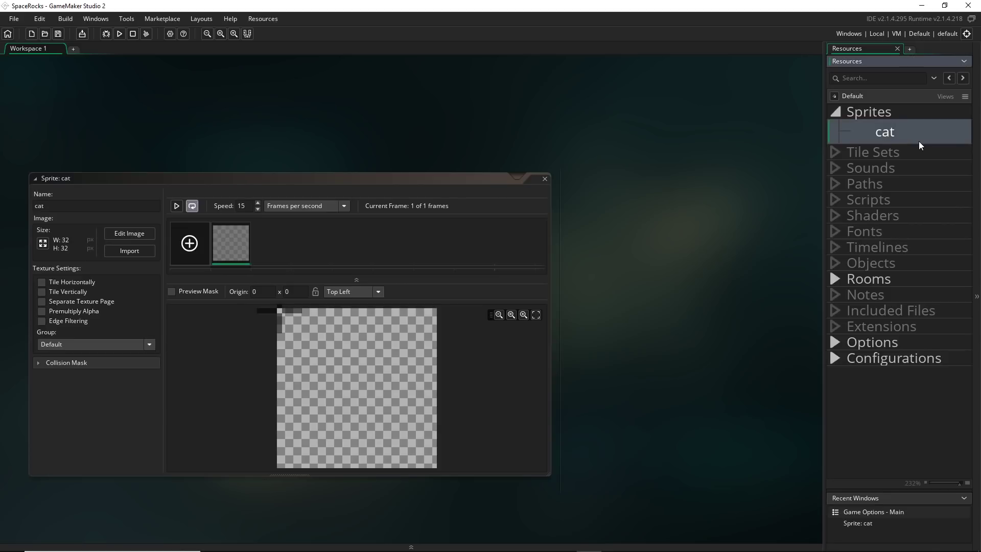
pyautogui.write('spr_cat')
pyautogui.press('Return')
# Open the sprite's image Import dialog and cancel it without importing.
pyautogui.rightClick(919, 141)
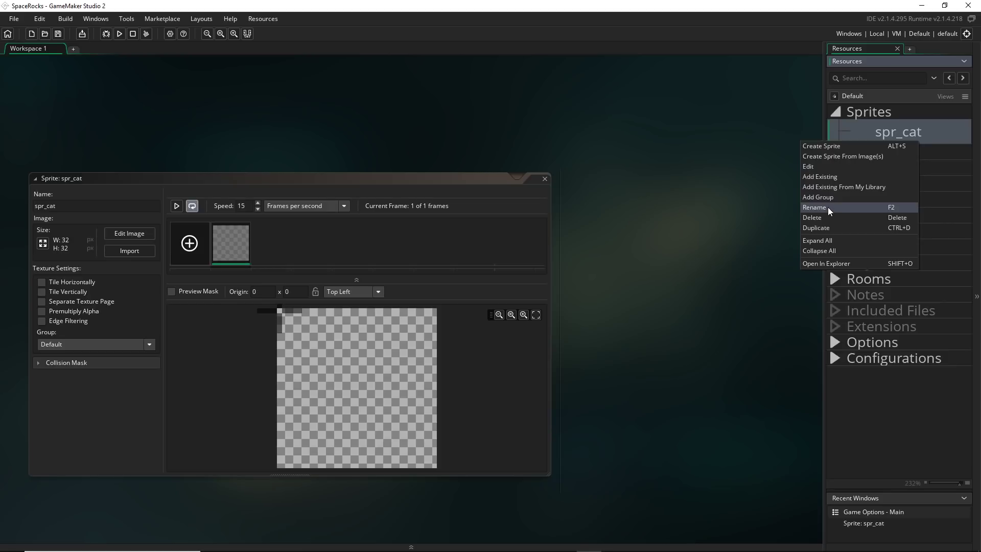
pyautogui.click(627, 349)
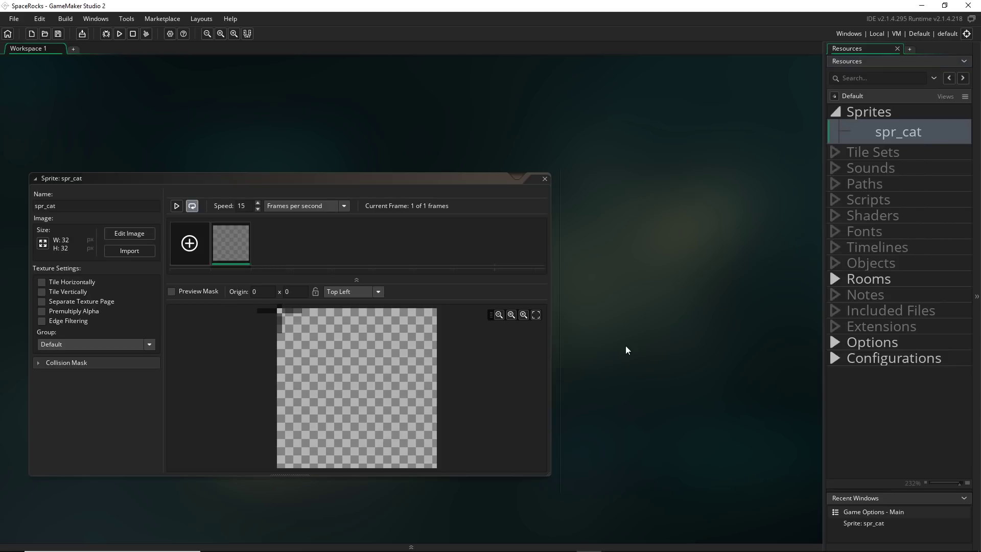
pyautogui.click(133, 253)
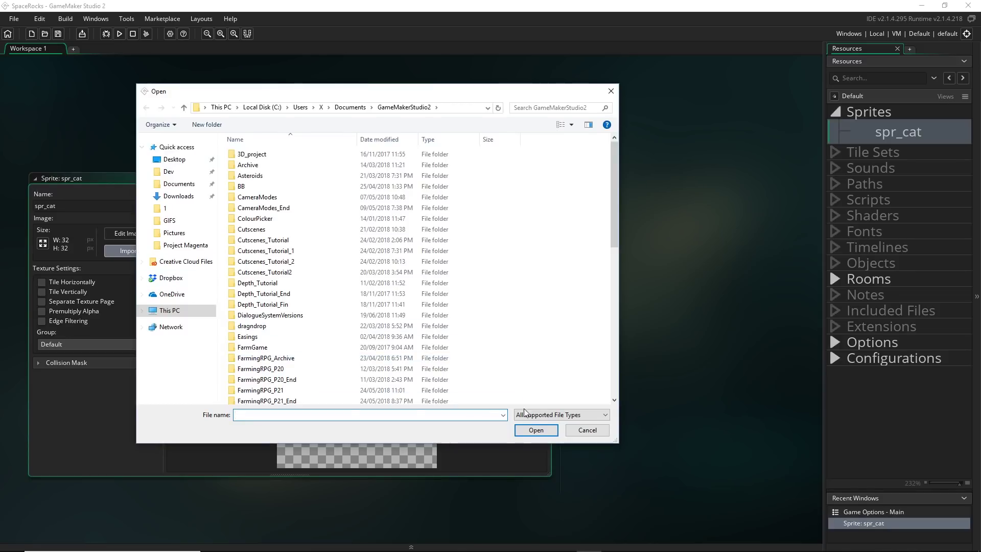
pyautogui.click(577, 432)
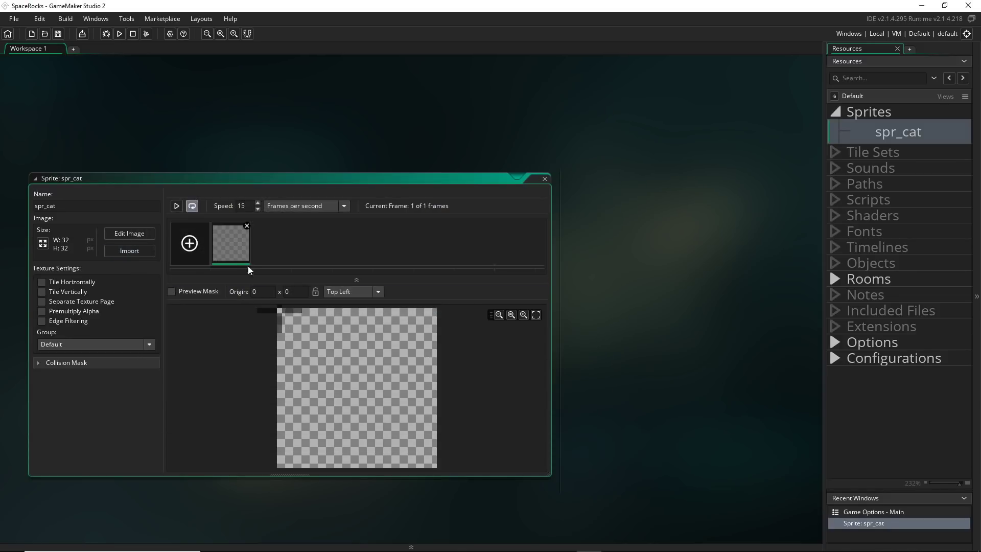
# Pencil a white cat face with eyes, mouth and whiskers on spr_cat's first frame.
pyautogui.doubleClick(216, 242)
pyautogui.moveTo(202, 317)
pyautogui.mouseDown()
pyautogui.moveTo(422, 251)
pyautogui.moveTo(359, 361)
pyautogui.moveTo(202, 314)
pyautogui.mouseUp()
pyautogui.moveTo(252, 290); pyautogui.dragTo(287, 290)
pyautogui.moveTo(403, 278); pyautogui.dragTo(385, 290)
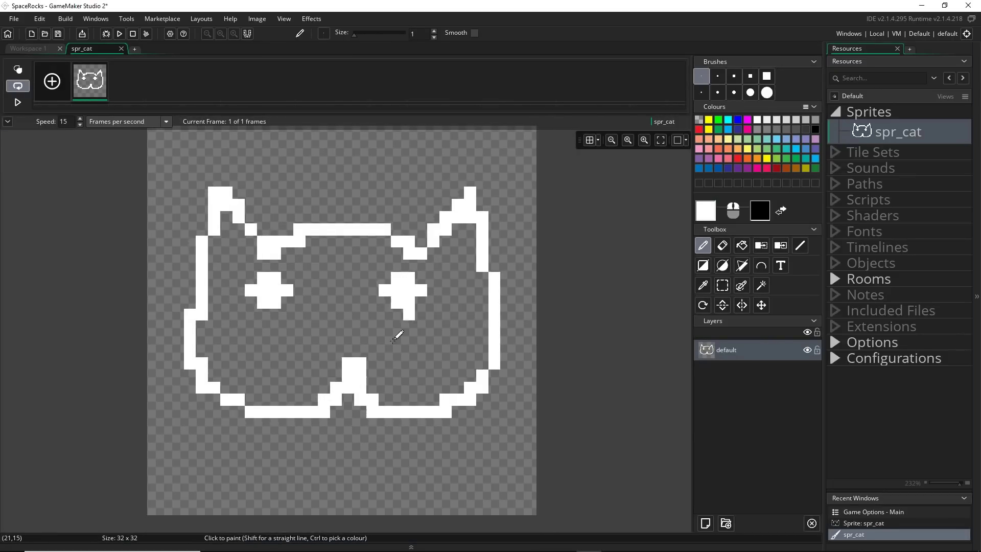
pyautogui.moveTo(347, 353); pyautogui.dragTo(348, 381)
pyautogui.moveTo(384, 351); pyautogui.dragTo(534, 302)
pyautogui.moveTo(394, 375); pyautogui.dragTo(534, 388)
pyautogui.moveTo(292, 352); pyautogui.dragTo(163, 315)
pyautogui.moveTo(278, 376); pyautogui.dragTo(151, 411)
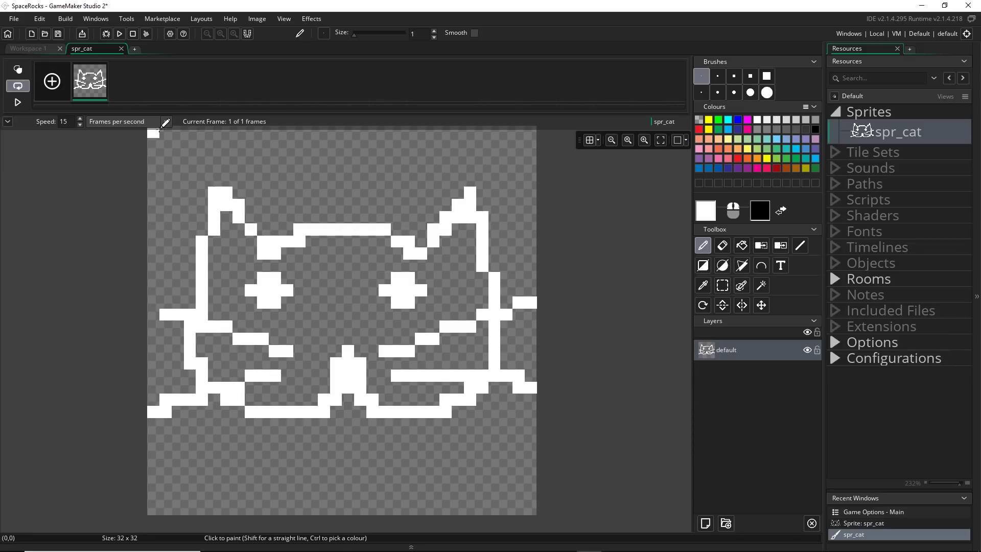
pyautogui.click(121, 49)
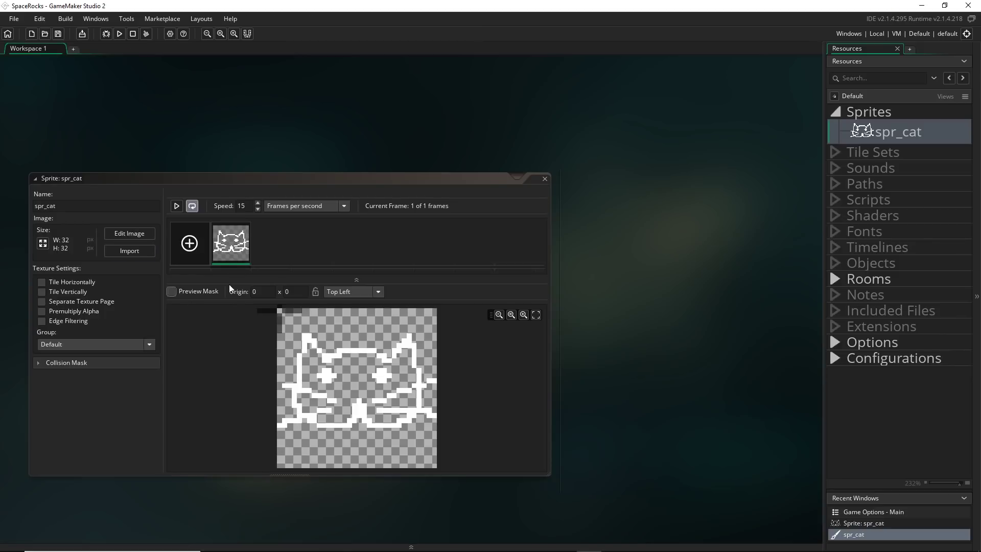
# Check the resize settings without changes, then add and draw a second cat frame.
pyautogui.click(232, 250)
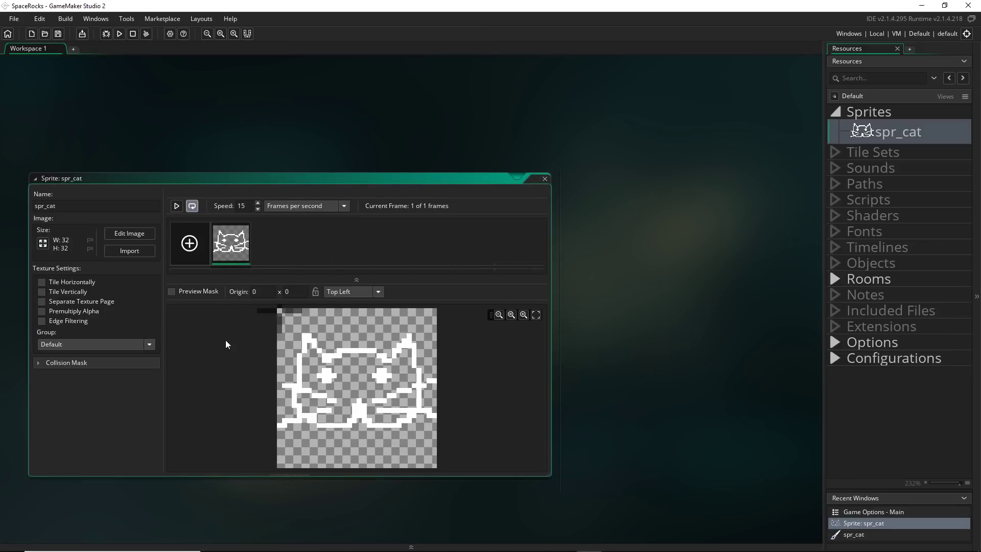
pyautogui.click(44, 246)
pyautogui.click(165, 117)
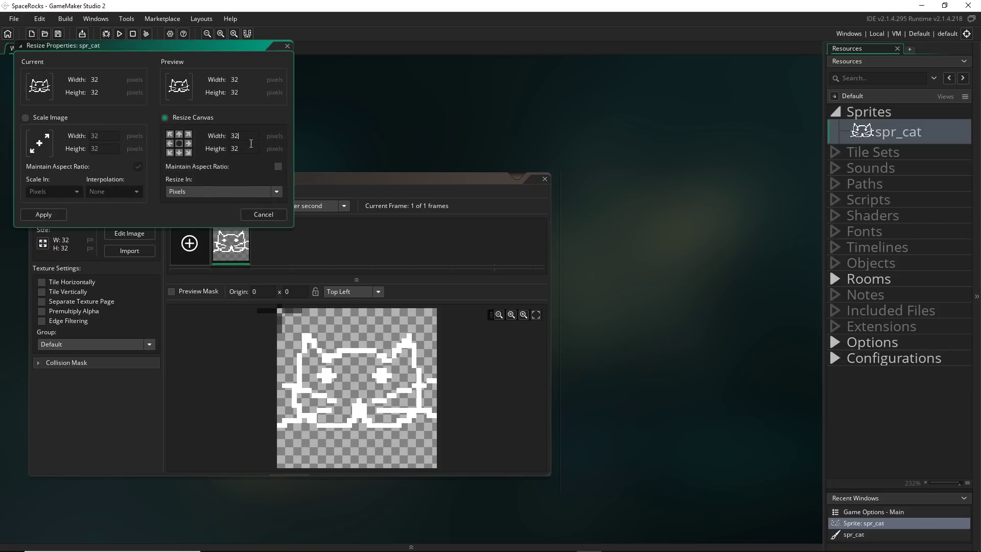
pyautogui.click(263, 214)
pyautogui.click(197, 247)
pyautogui.doubleClick(271, 247)
pyautogui.moveTo(191, 312)
pyautogui.mouseDown()
pyautogui.moveTo(340, 286)
pyautogui.moveTo(182, 350)
pyautogui.moveTo(401, 313)
pyautogui.moveTo(581, 346)
pyautogui.moveTo(215, 449)
pyautogui.mouseUp()
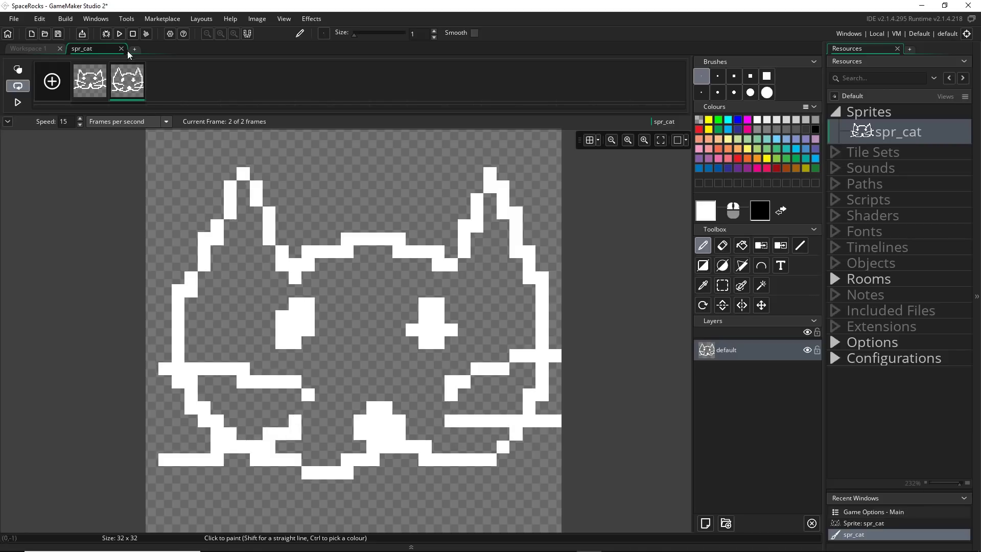
pyautogui.click(121, 49)
# Play the spr_cat animation and lower its speed to 5 fps.
pyautogui.click(176, 205)
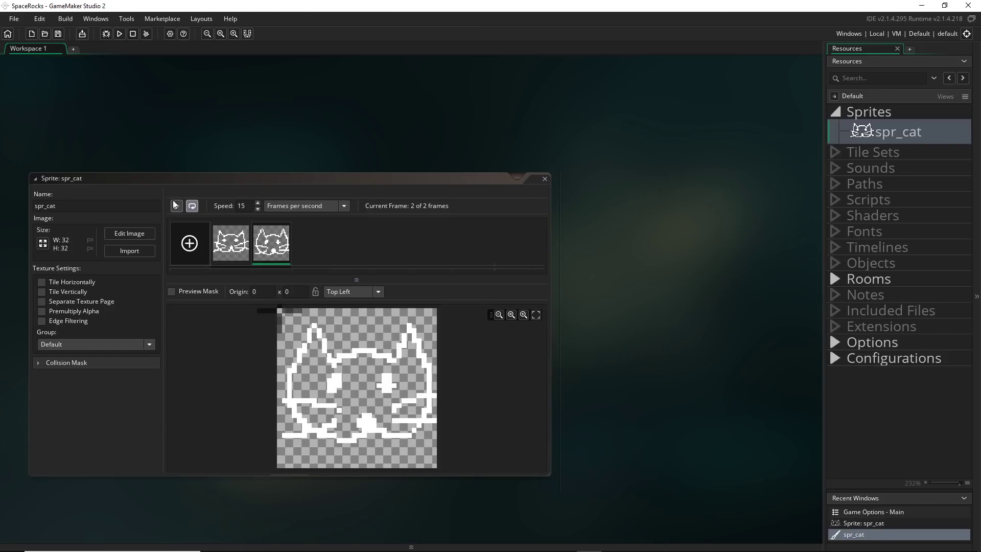
pyautogui.click(257, 209)
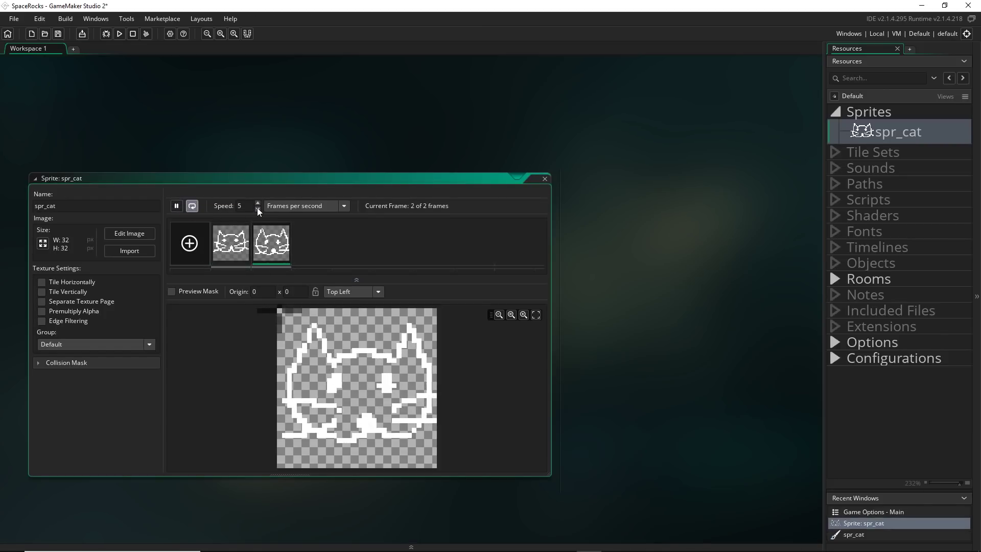
pyautogui.click(867, 263)
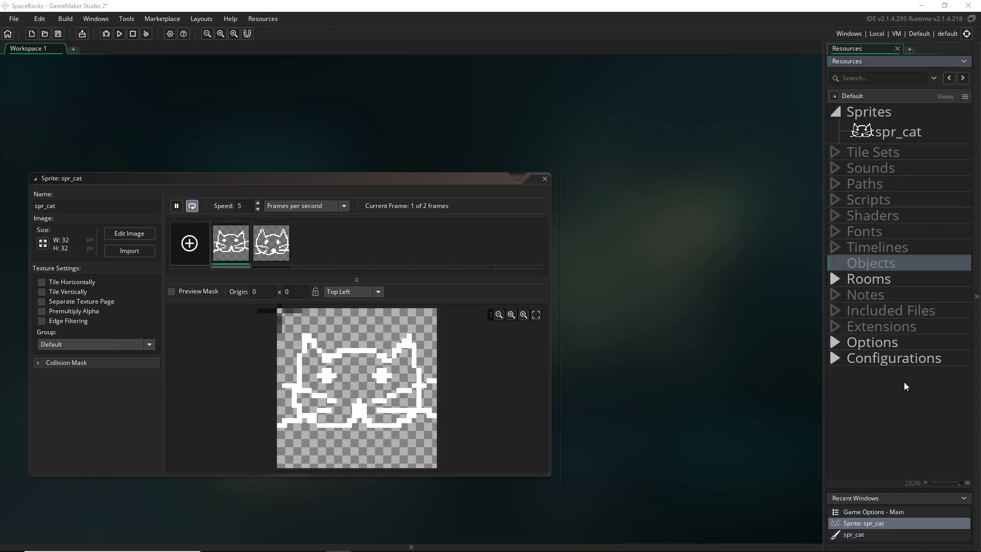
# Create a new object in the Objects group named obj_cat.
pyautogui.rightClick(847, 262)
pyautogui.click(879, 267)
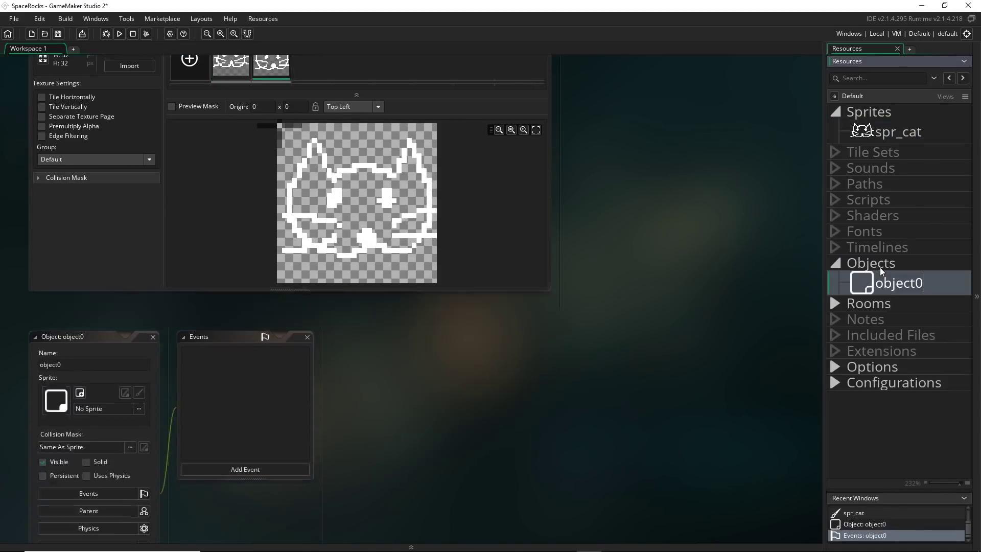
pyautogui.write('obj_cat')
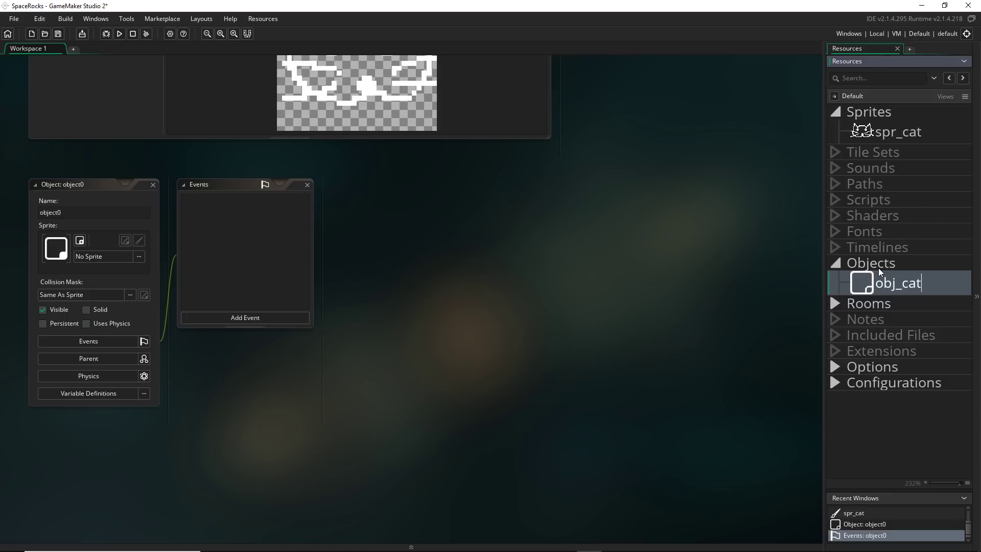
pyautogui.press('Return')
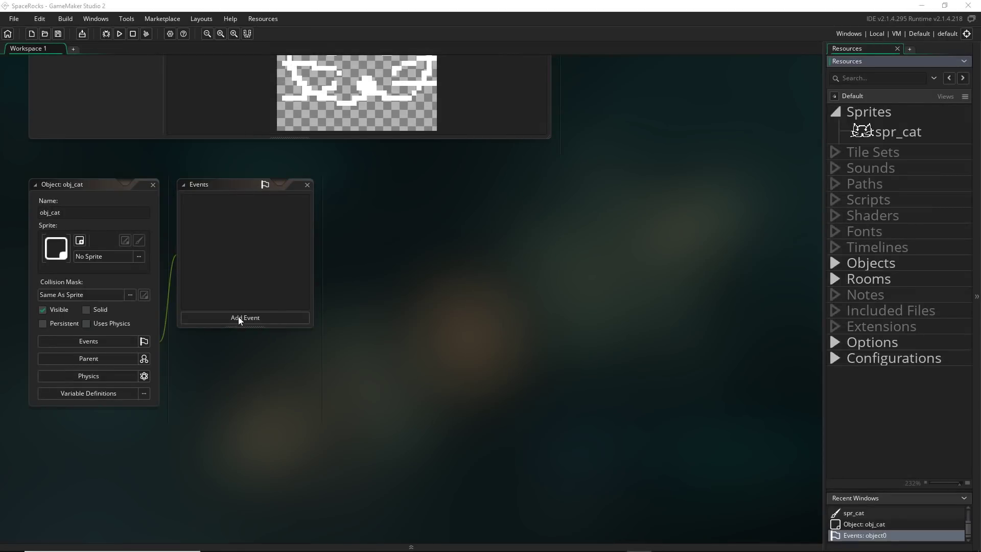
# Add a Create event to obj_cat and write alive = true; on its first line.
pyautogui.click(238, 318)
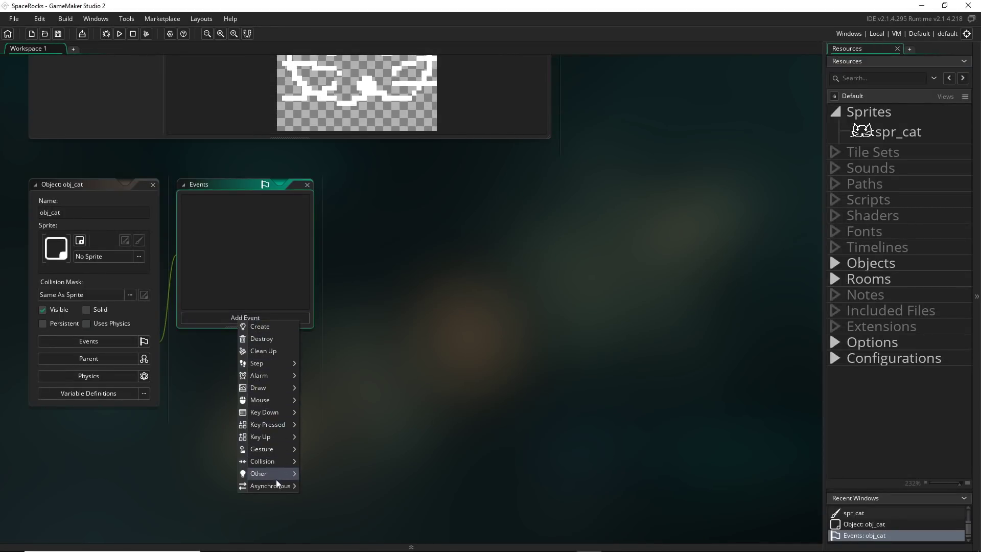
pyautogui.click(266, 326)
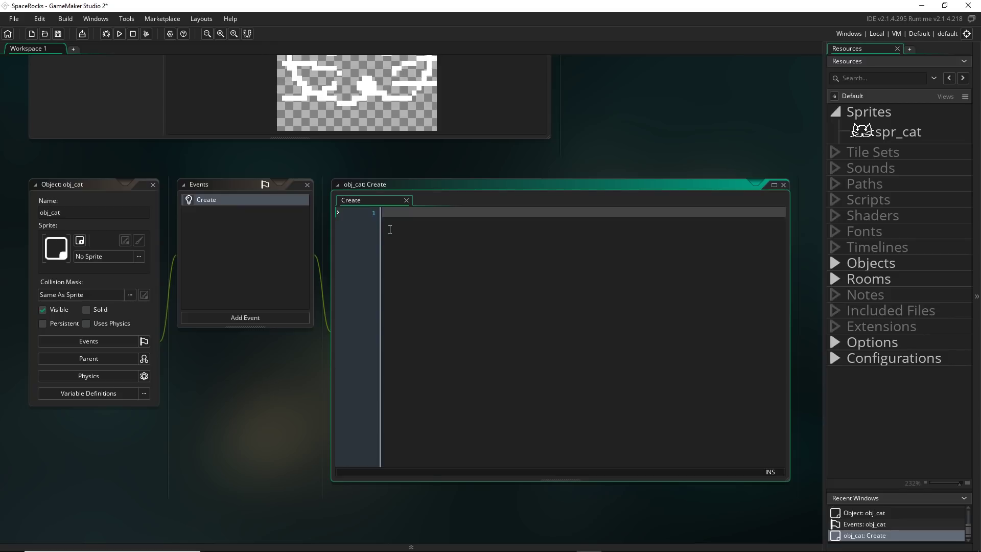
pyautogui.keyDown('ctrl'); pyautogui.scroll(5, 620, 374); pyautogui.keyUp('ctrl')
pyautogui.write('alive =')
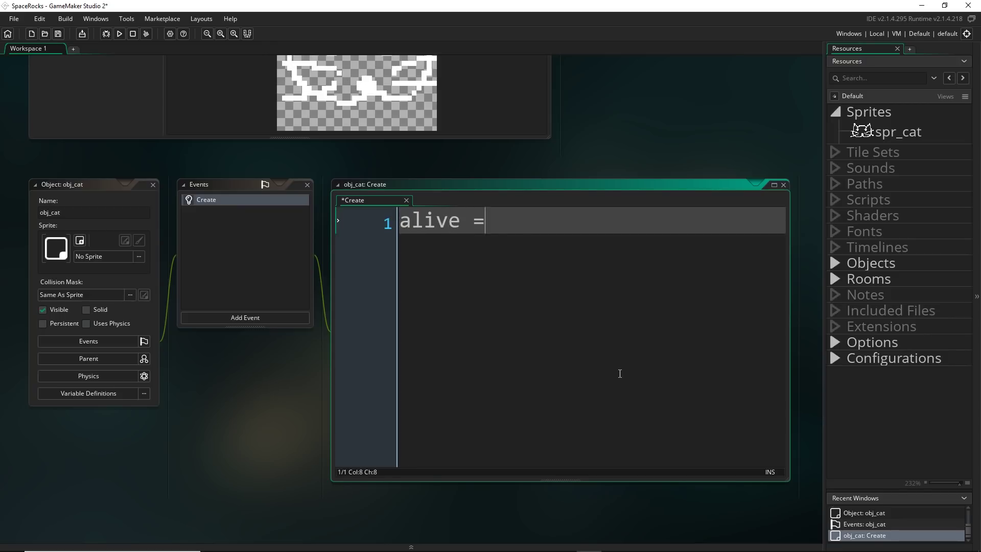
pyautogui.write(' true;')
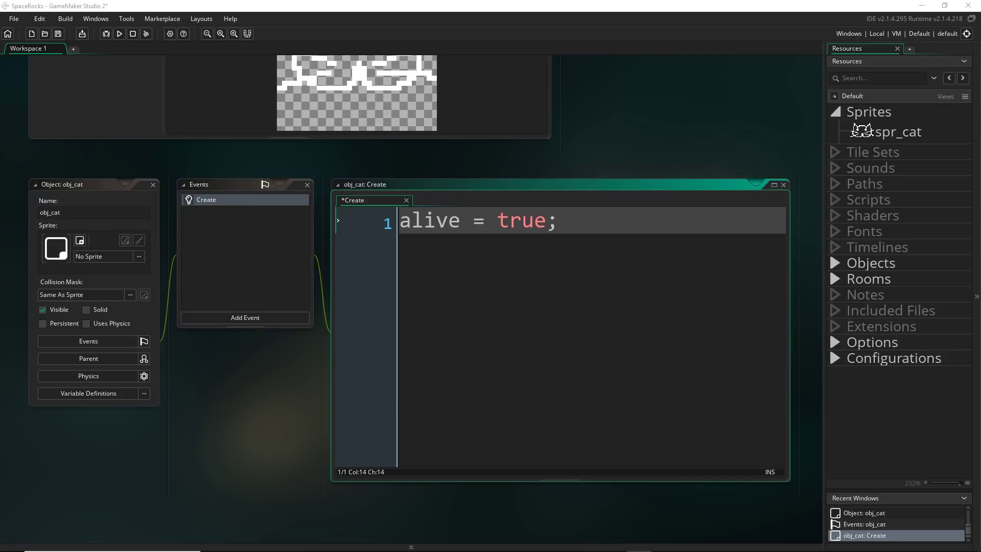
# Open room0 from the Rooms folder and pan and zoom around its empty 1024×768 canvas.
pyautogui.click(834, 280)
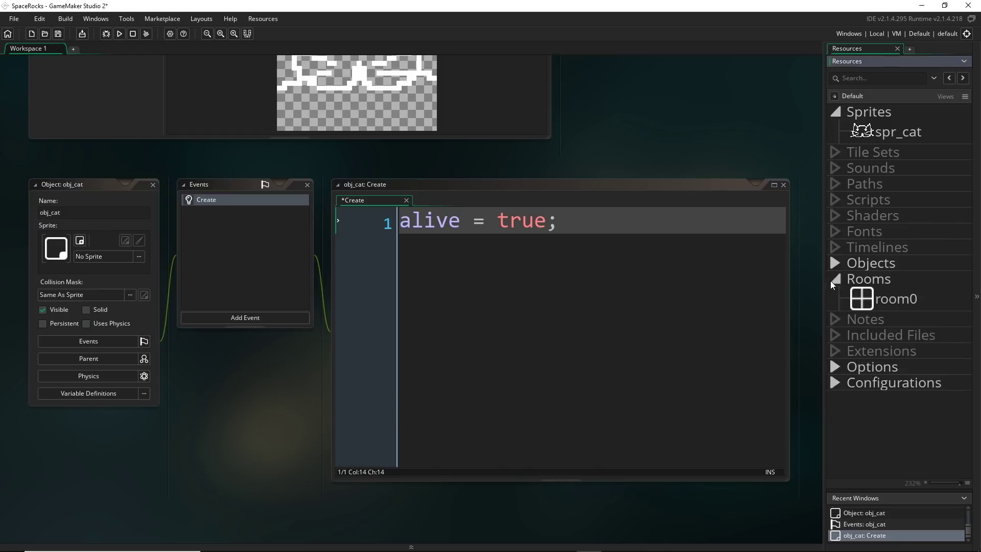
pyautogui.doubleClick(888, 299)
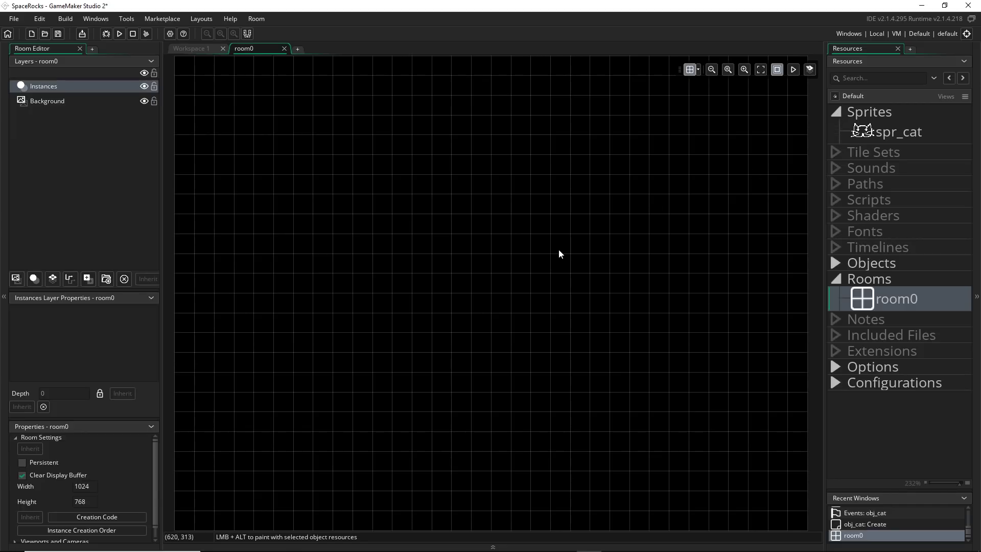
pyautogui.moveTo(501, 232); pyautogui.dragTo(522, 335, button='middle')
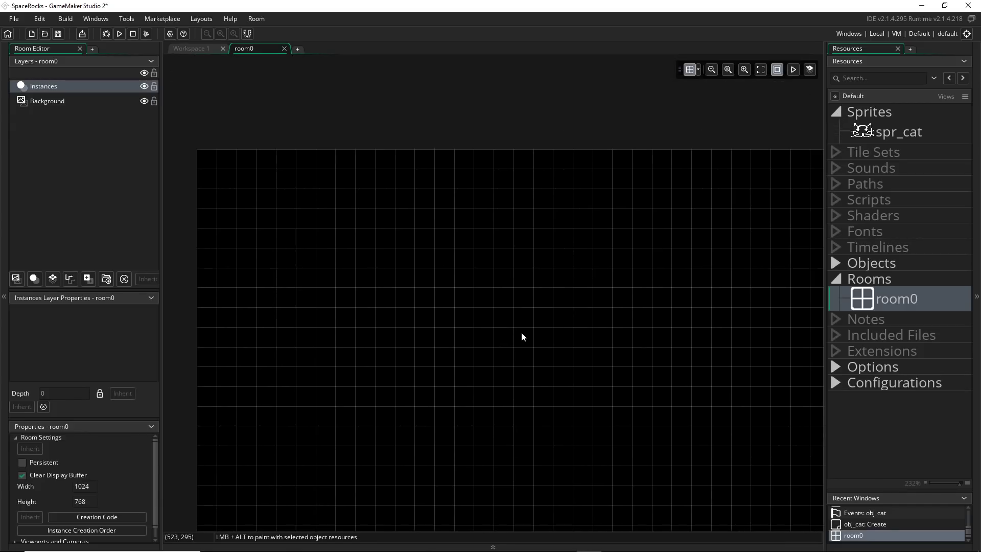
pyautogui.scroll(-2, 522, 332)
pyautogui.scroll(3, 522, 332)
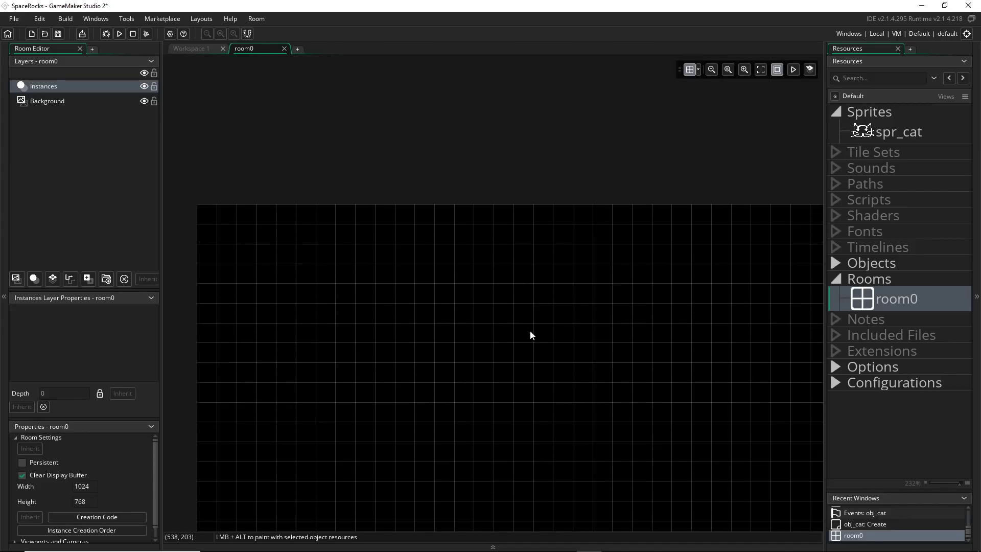
pyautogui.scroll(-1, 530, 330)
pyautogui.moveTo(529, 330); pyautogui.dragTo(434, 297, button='middle')
pyautogui.scroll(-2, 433, 297)
pyautogui.scroll(3, 421, 320)
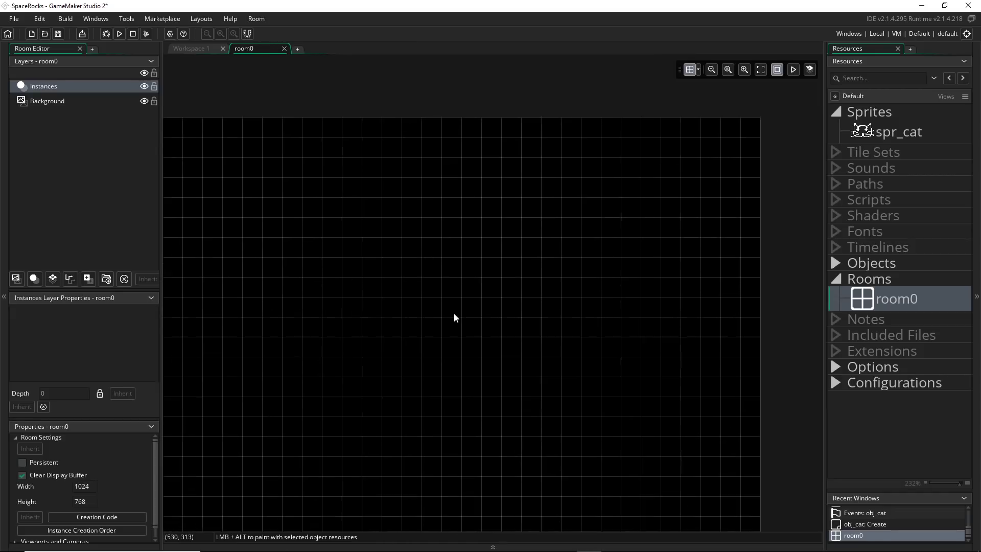
pyautogui.scroll(-3, 423, 342)
pyautogui.scroll(3, 422, 342)
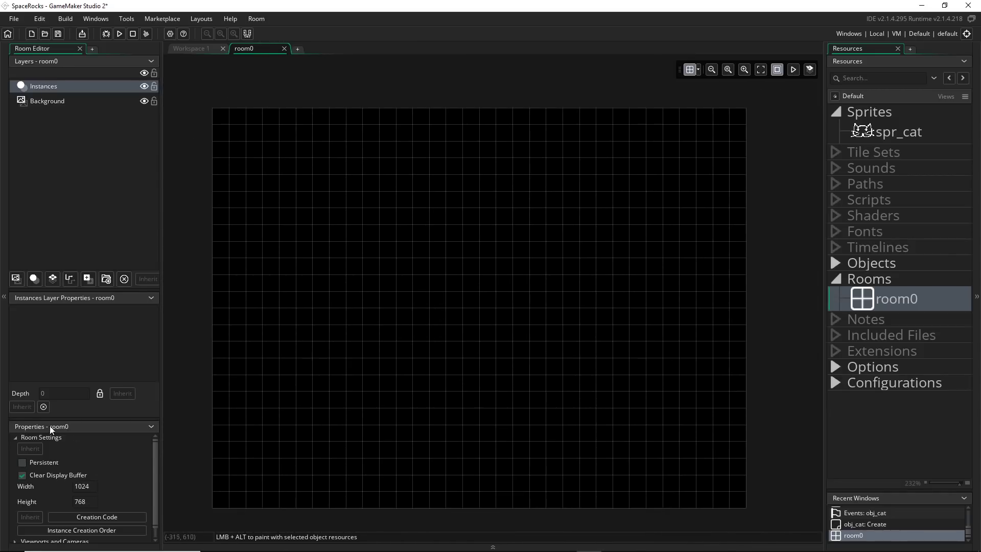
# Set room0's Width to 900 and Height to 700 in its properties.
pyautogui.moveTo(46, 417); pyautogui.dragTo(46, 362)
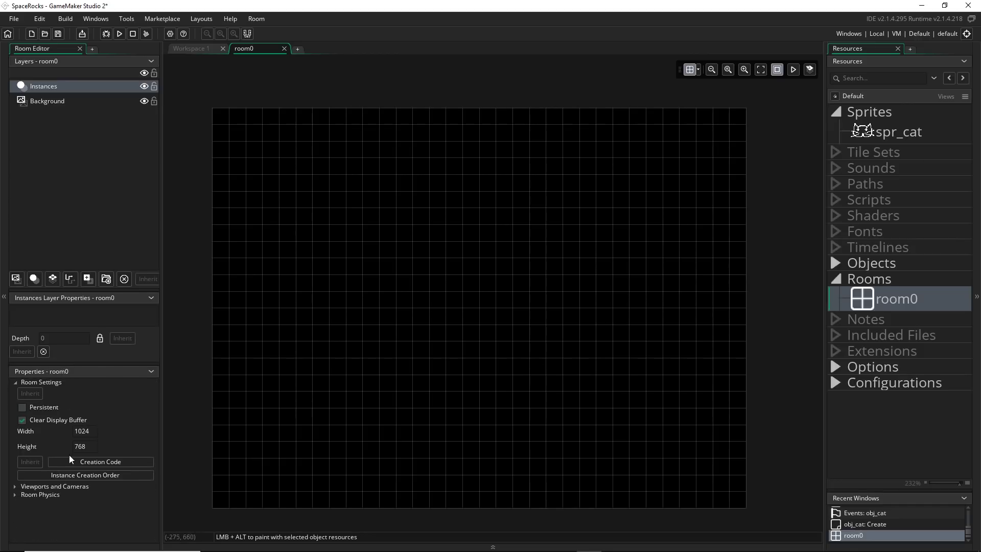
pyautogui.click(92, 433)
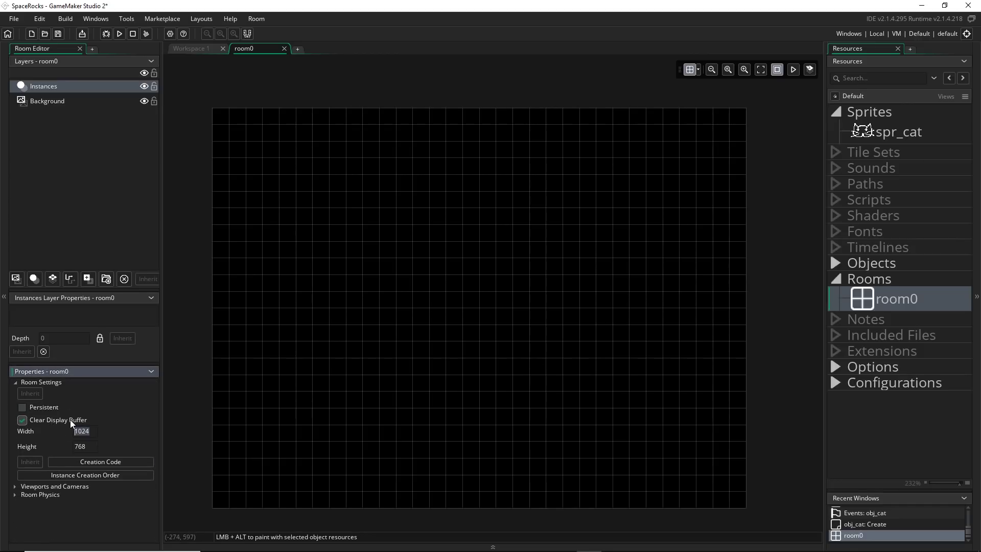
pyautogui.write('900')
pyautogui.press('Tab')
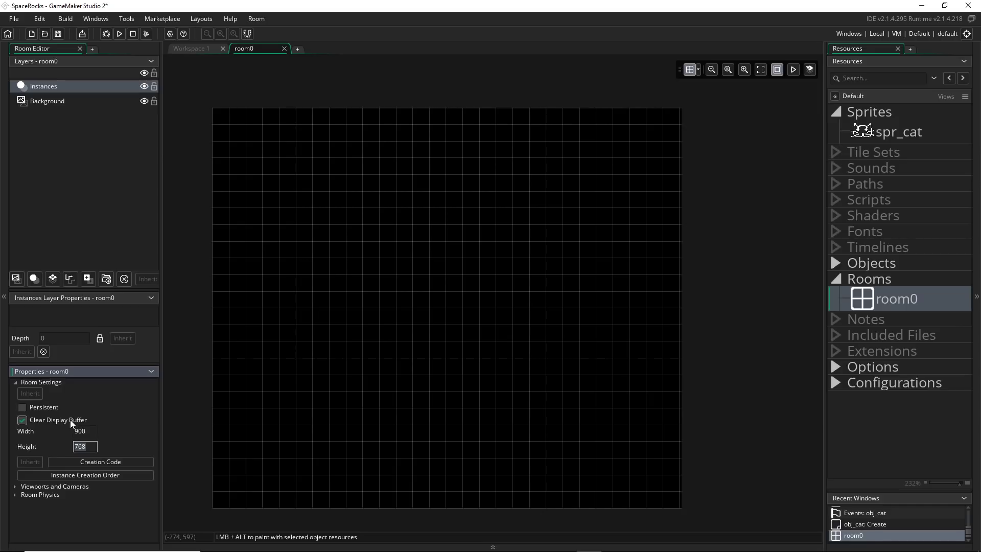
pyautogui.write('700')
pyautogui.click(506, 298)
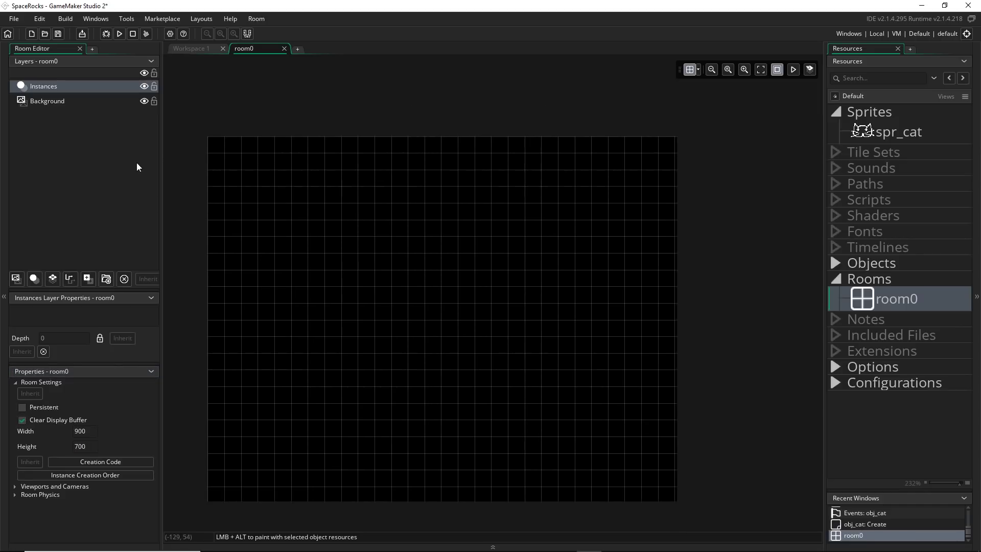
pyautogui.click(51, 101)
pyautogui.click(51, 85)
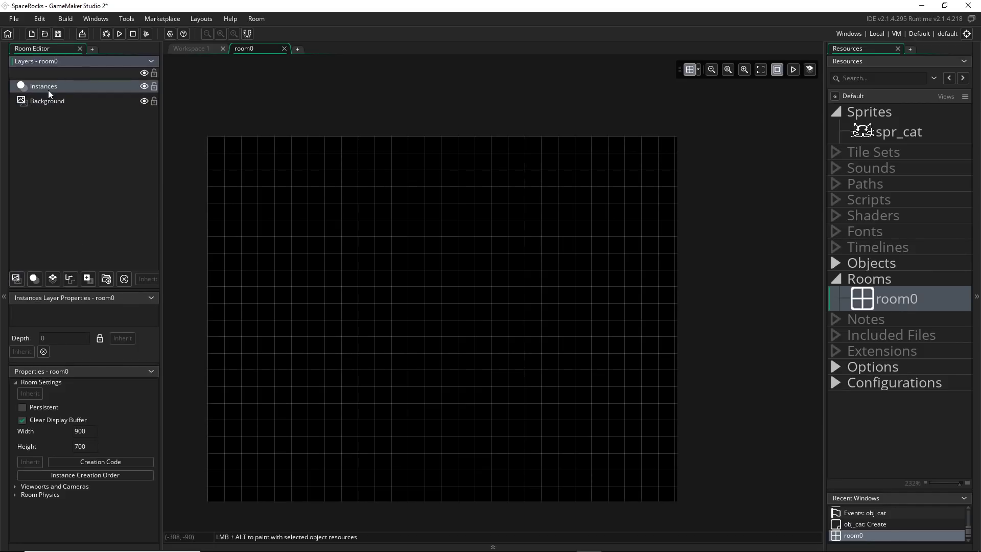
# Add a layer folder Folder_1 and move the Instances and Background layers into it.
pyautogui.click(16, 104)
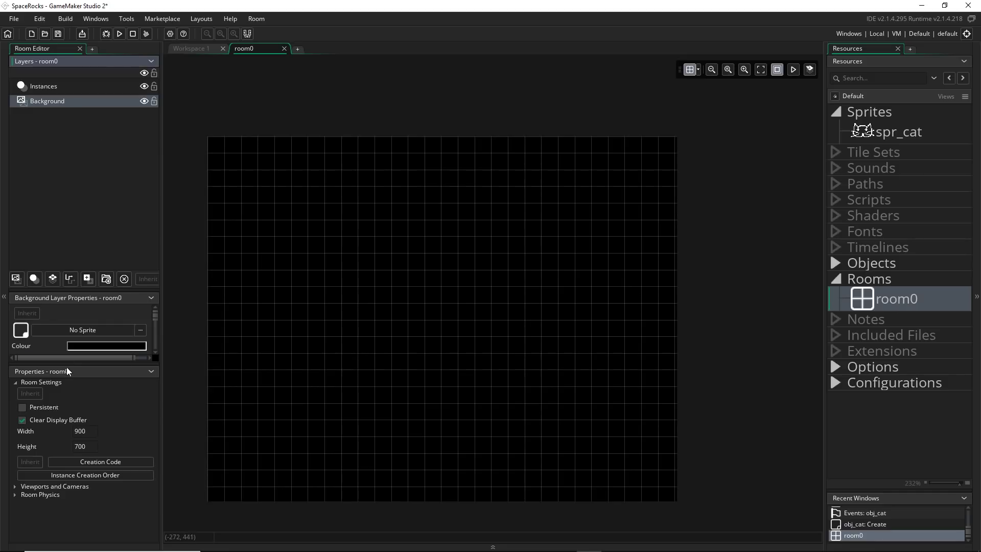
pyautogui.moveTo(66, 367); pyautogui.dragTo(66, 427)
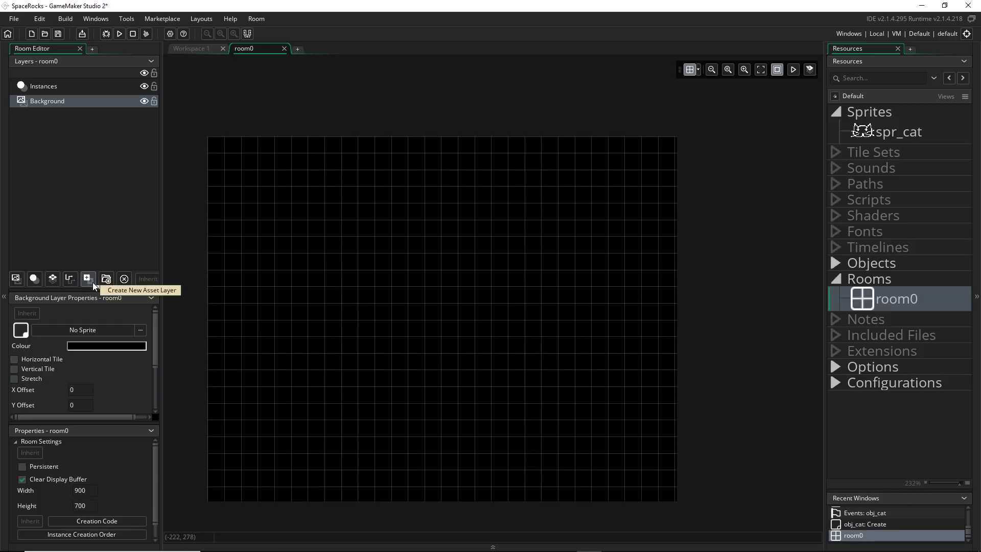
pyautogui.click(107, 279)
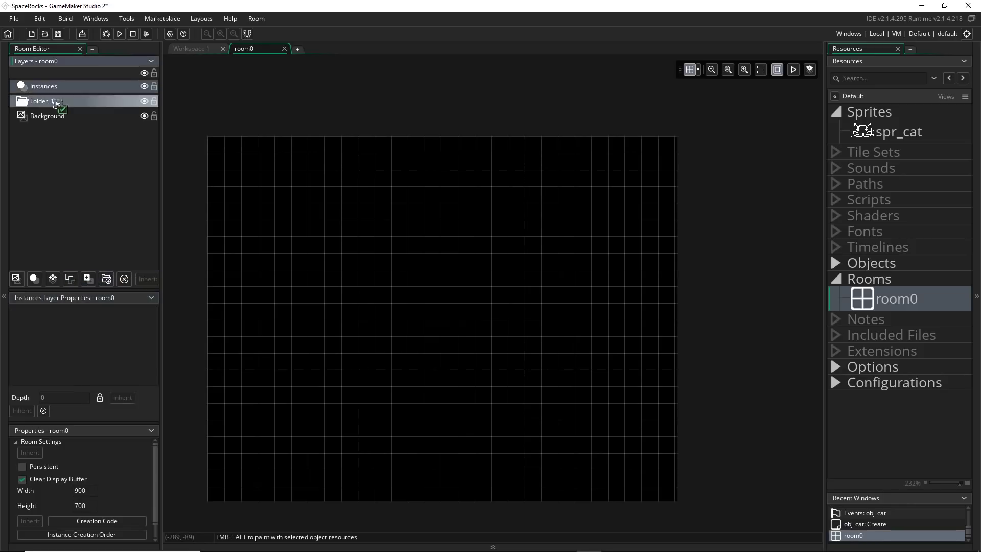
pyautogui.moveTo(43, 86); pyautogui.dragTo(14, 89)
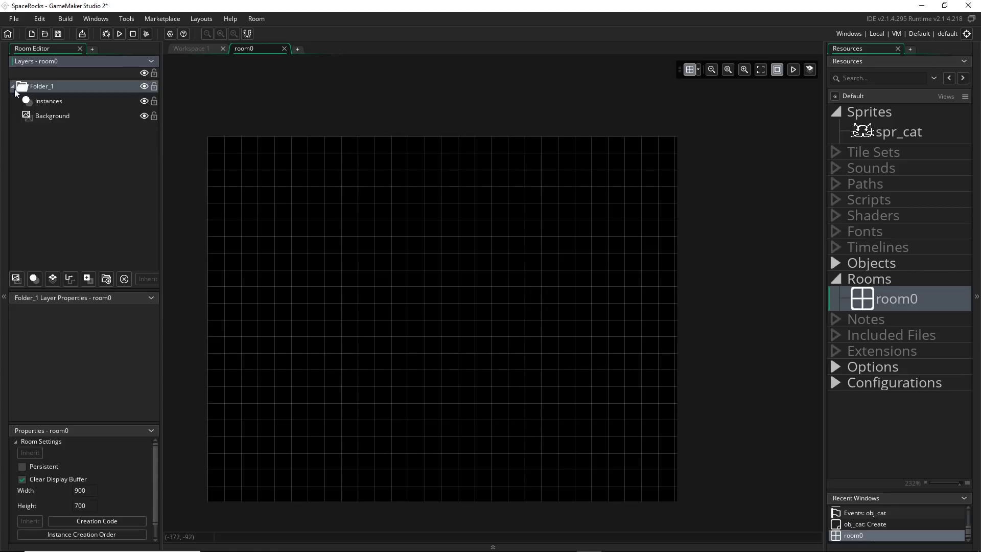
pyautogui.click(48, 116)
# Set the Background layer's colour to bright red.
pyautogui.click(82, 348)
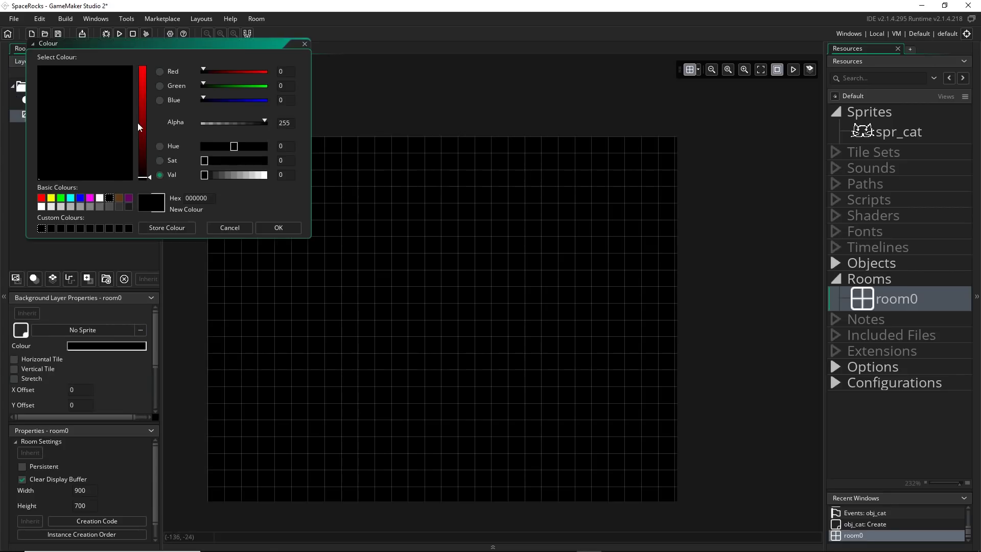
pyautogui.moveTo(142, 122); pyautogui.dragTo(143, 87)
pyautogui.click(278, 228)
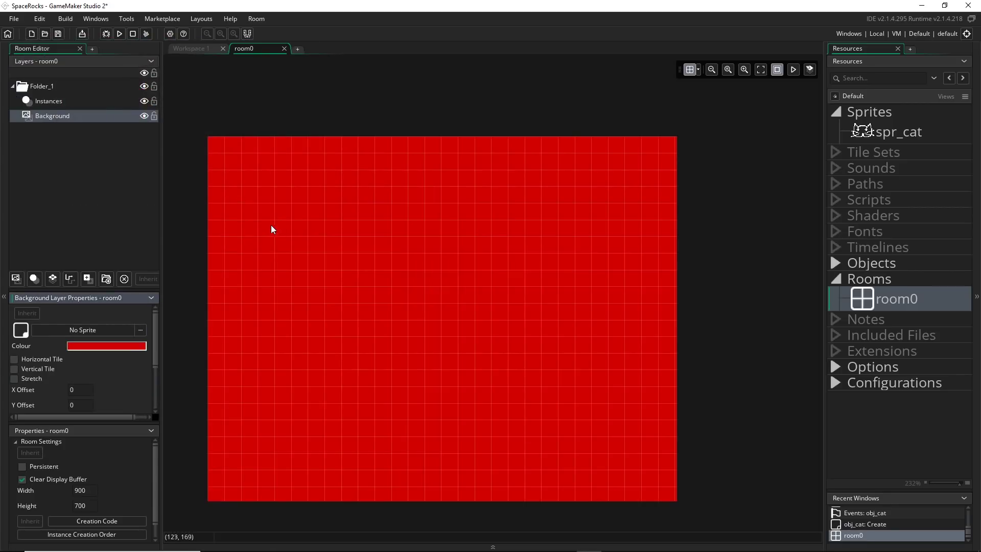
# Use spr_cat as the background sprite with horizontal and vertical tiling off.
pyautogui.click(83, 330)
pyautogui.click(203, 356)
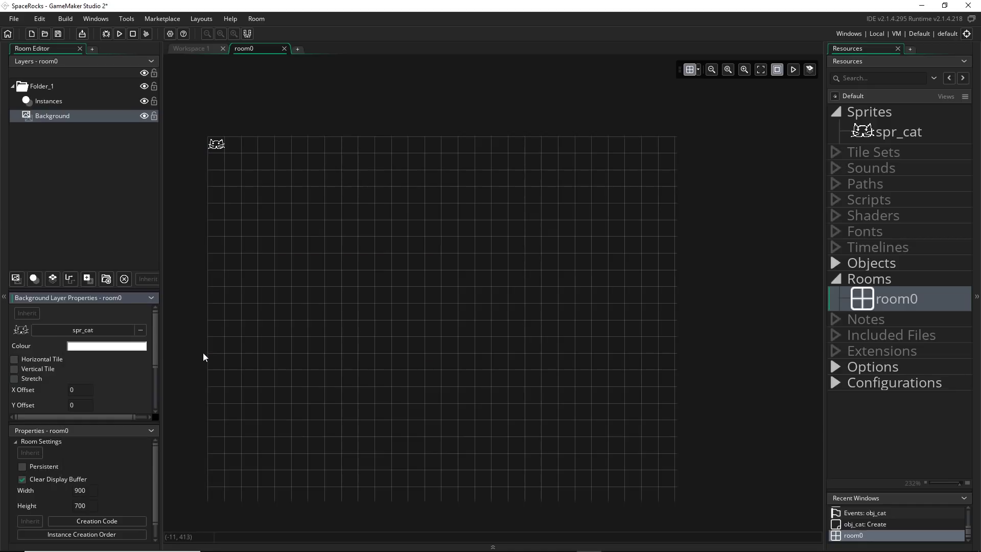
pyautogui.click(32, 360)
pyautogui.click(23, 369)
pyautogui.click(23, 369)
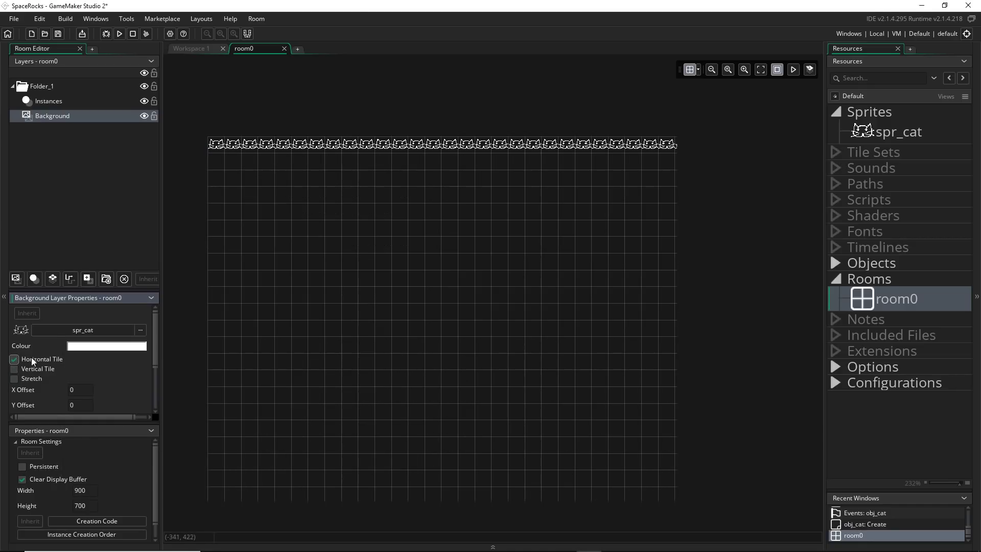
pyautogui.click(31, 356)
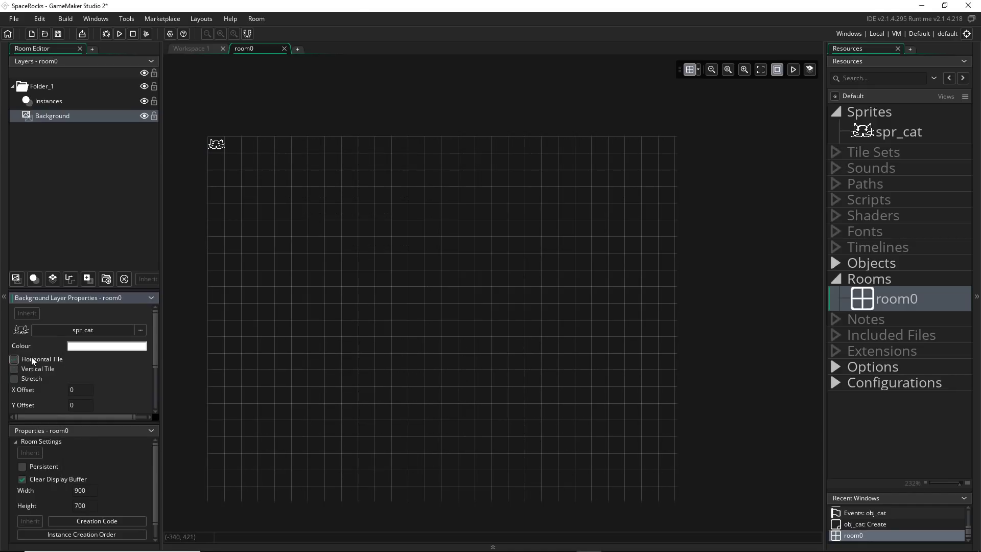
pyautogui.click(57, 103)
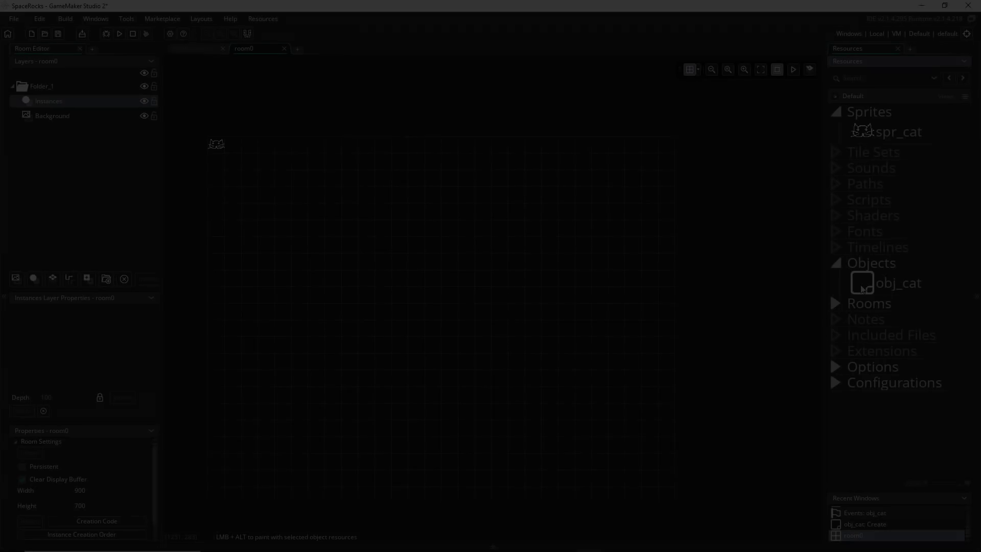
# Place three obj_cat instances in room0.
pyautogui.moveTo(868, 289); pyautogui.dragTo(434, 284)
pyautogui.keyDown('ctrl'); pyautogui.scroll(4, 430, 280); pyautogui.keyUp('ctrl')
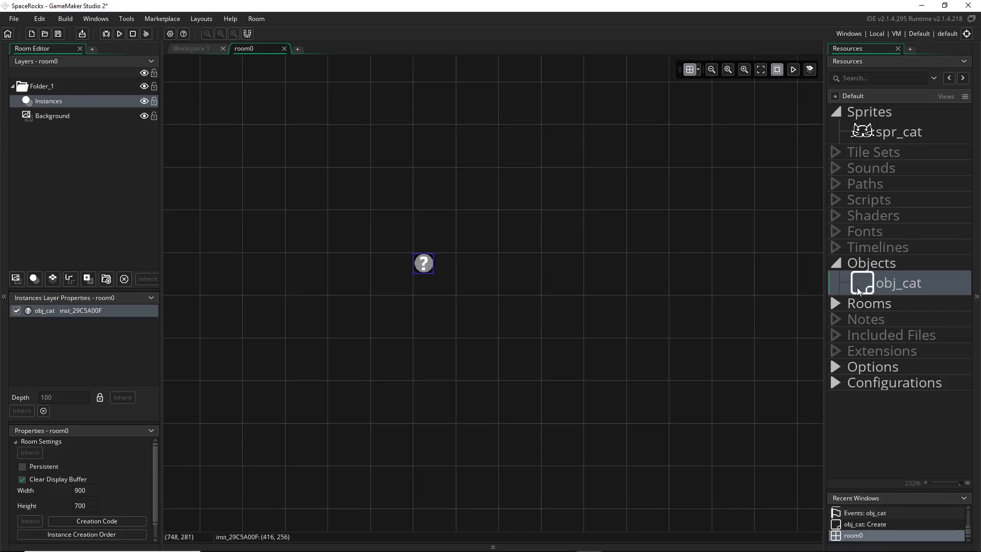
pyautogui.moveTo(857, 288); pyautogui.dragTo(509, 348)
pyautogui.moveTo(854, 283); pyautogui.dragTo(551, 220)
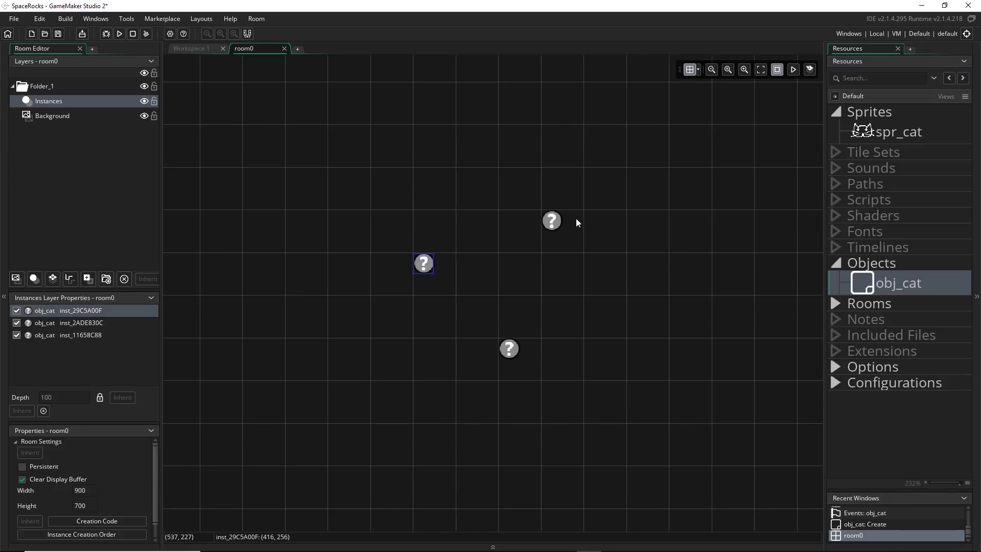
# Open the instance property windows of the top and bottom cat instances.
pyautogui.moveTo(626, 335); pyautogui.dragTo(577, 359, button='middle')
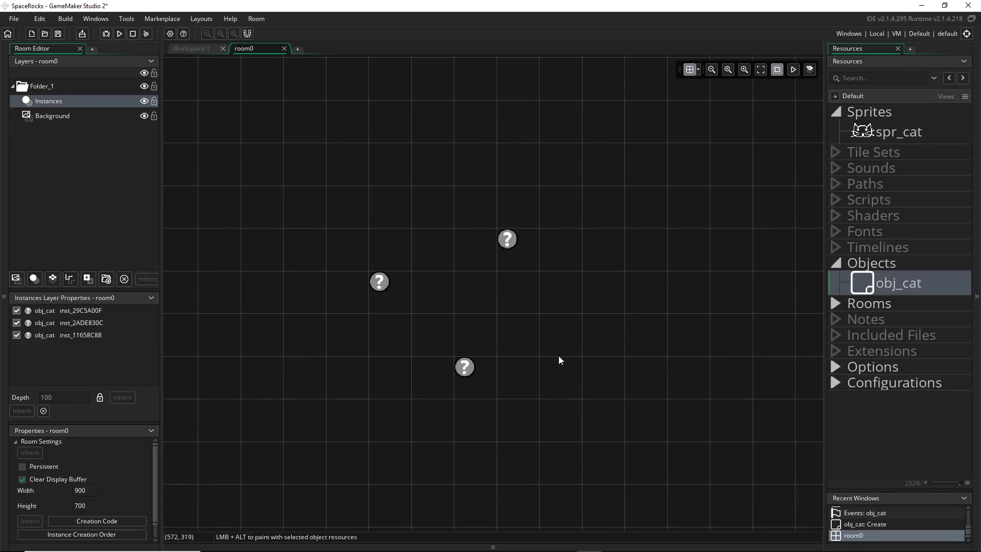
pyautogui.doubleClick(515, 239)
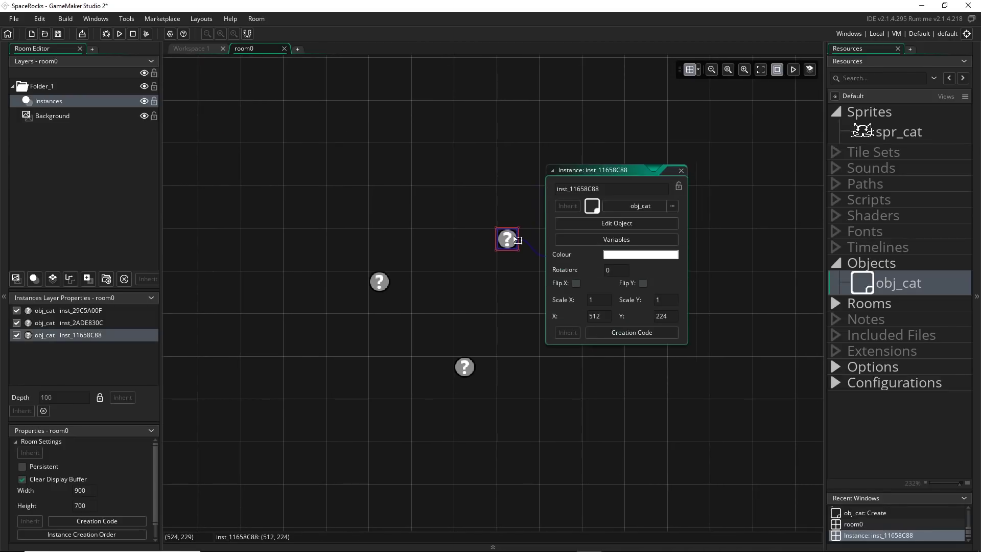
pyautogui.moveTo(574, 385); pyautogui.dragTo(444, 383, button='middle')
pyautogui.doubleClick(334, 364)
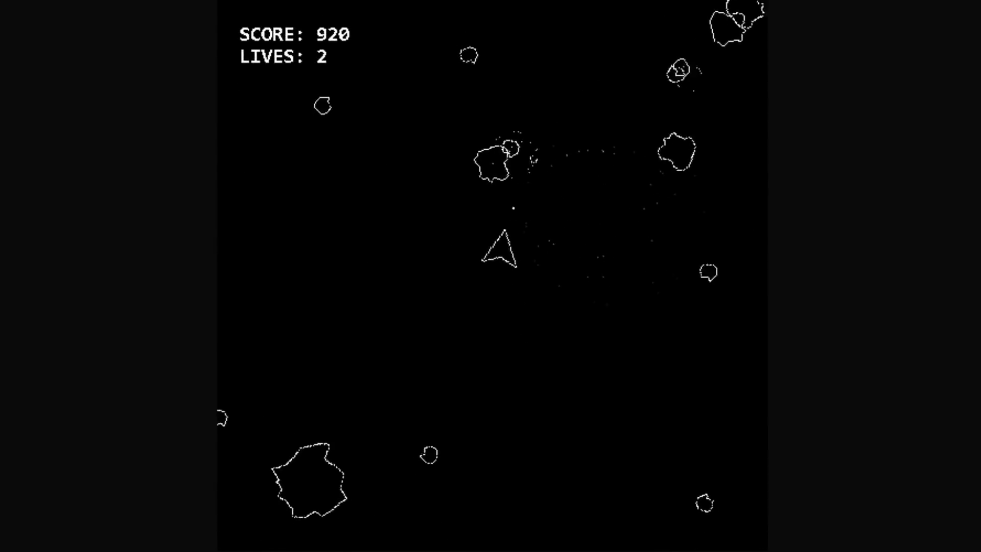
pyautogui.press('space')
# Thrust, turn right and fire the ship to shoot asteroids, raising the score to 990.
pyautogui.press('Right')
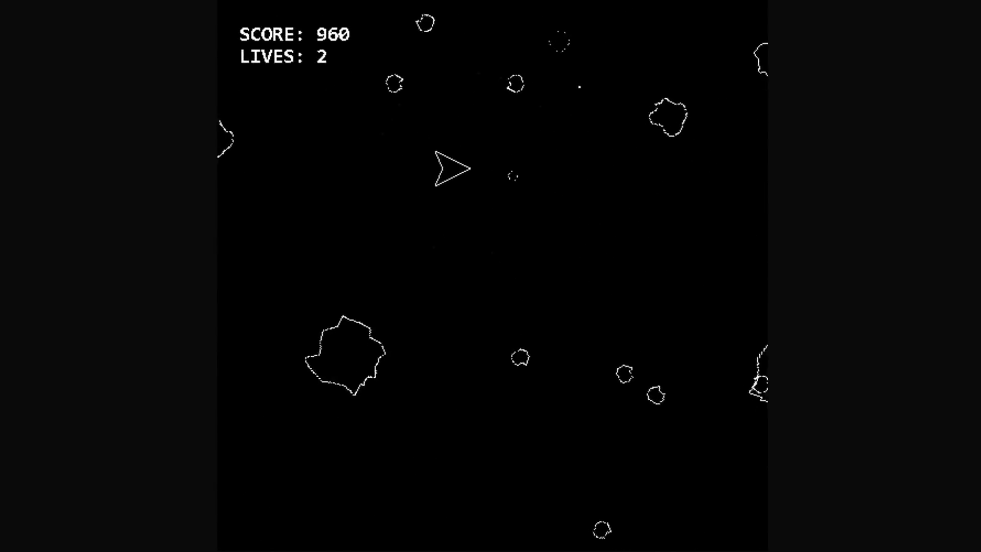
pyautogui.press('Right')
pyautogui.press('space')
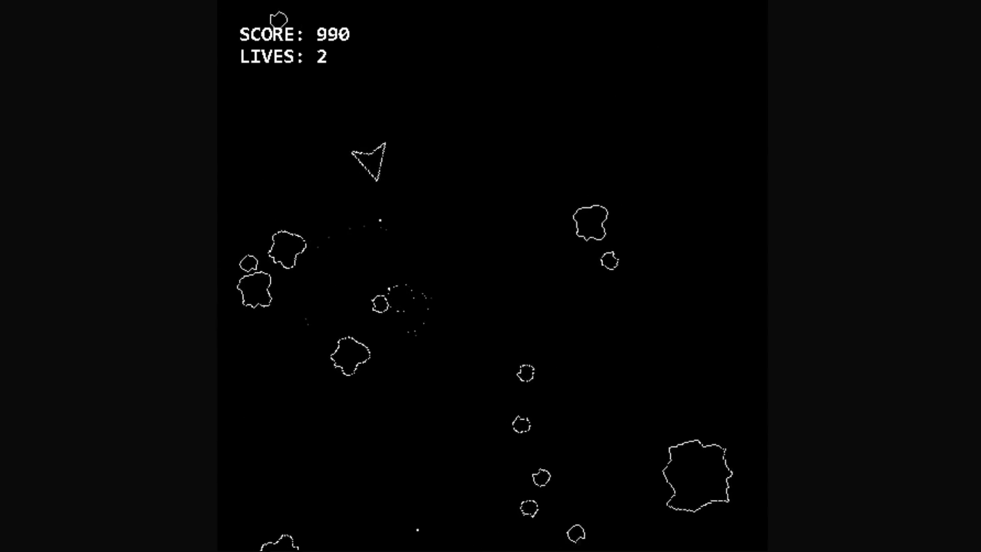